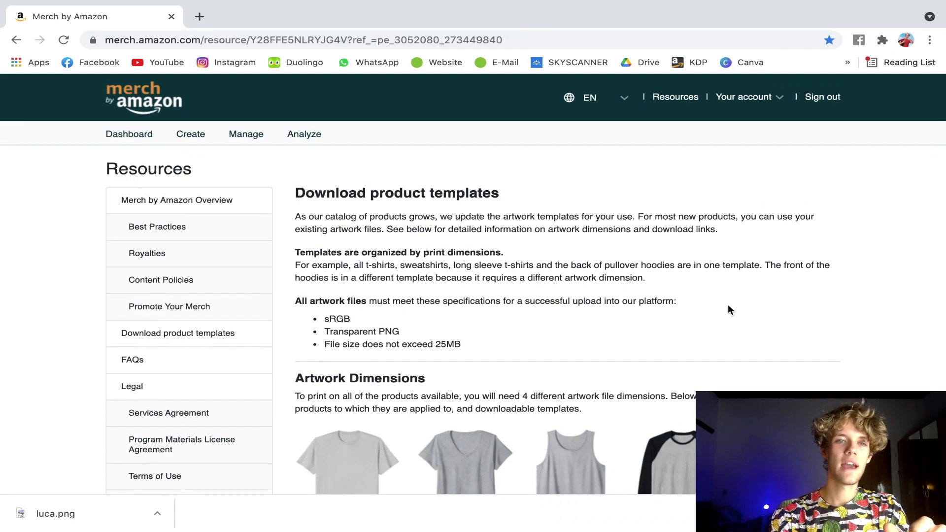
Step: Open the page for creating new products and look through the product types available for artwork
{"action": "left_click", "coordinate": [170, 130]}
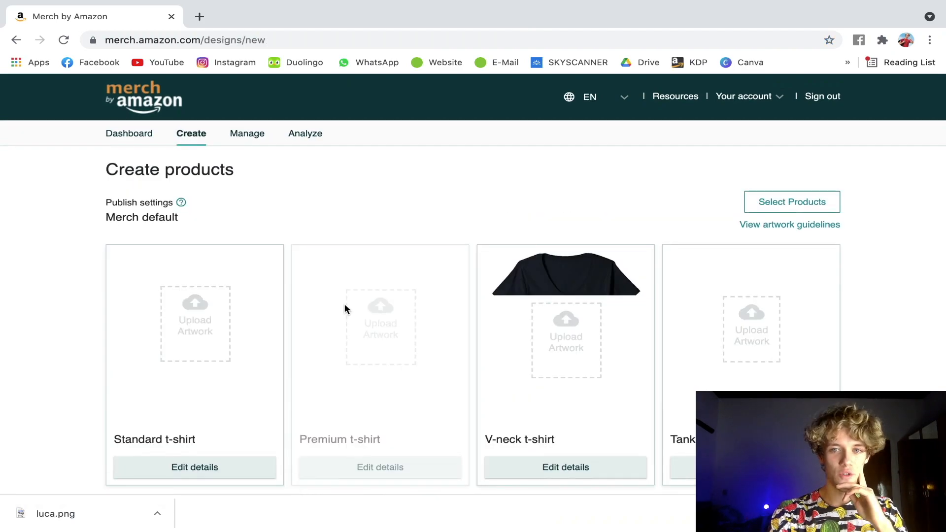
{"action": "scroll", "coordinate": [345, 308], "scroll_direction": "down", "scroll_amount": 2}
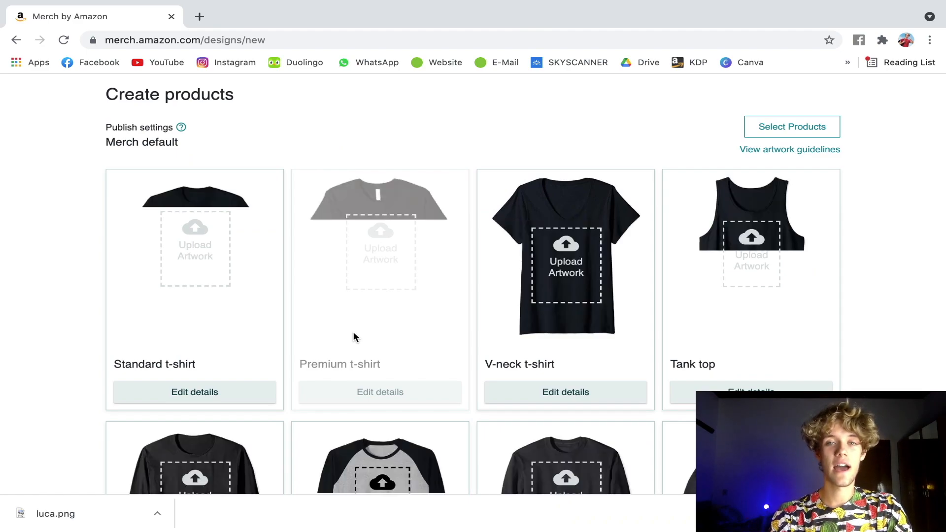
{"action": "scroll", "coordinate": [376, 392], "scroll_direction": "down", "scroll_amount": 2}
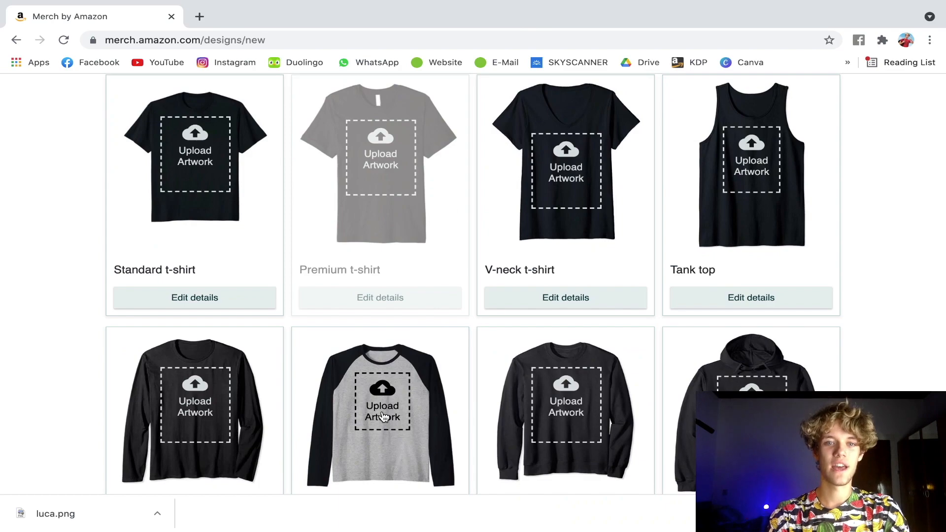
{"action": "scroll", "coordinate": [594, 439], "scroll_direction": "down", "scroll_amount": 1}
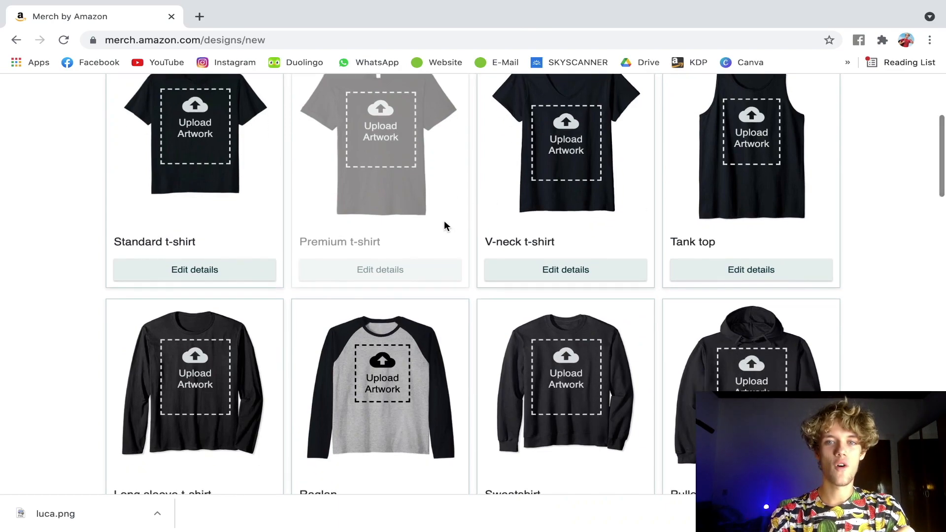
{"action": "scroll", "coordinate": [391, 163], "scroll_direction": "down", "scroll_amount": 1}
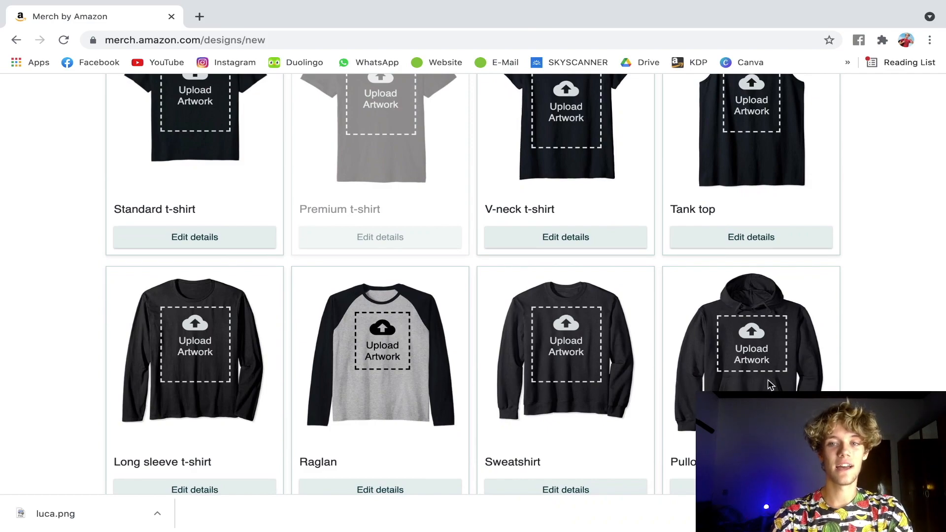
{"action": "scroll", "coordinate": [768, 383], "scroll_direction": "down", "scroll_amount": 2}
{"action": "scroll", "coordinate": [769, 384], "scroll_direction": "down", "scroll_amount": 5}
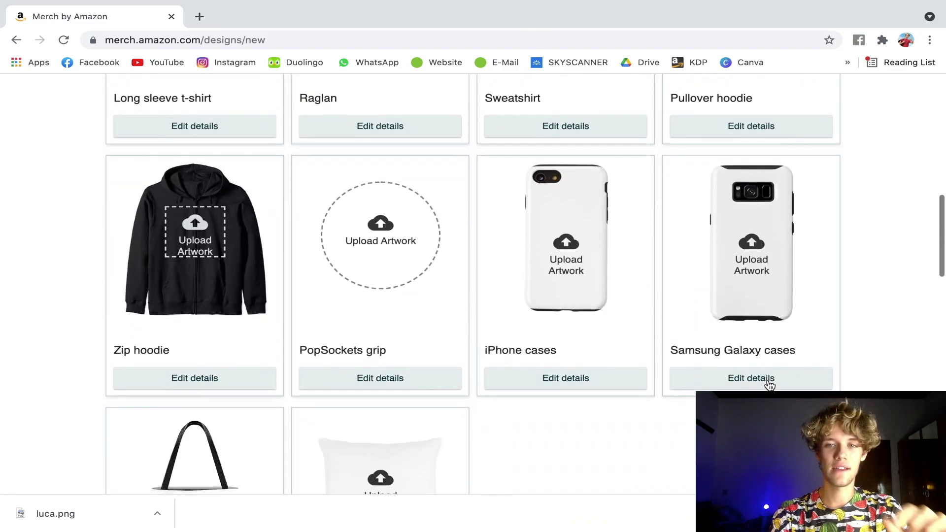
{"action": "scroll", "coordinate": [770, 385], "scroll_direction": "up", "scroll_amount": 1}
{"action": "scroll", "coordinate": [770, 386], "scroll_direction": "down", "scroll_amount": 1}
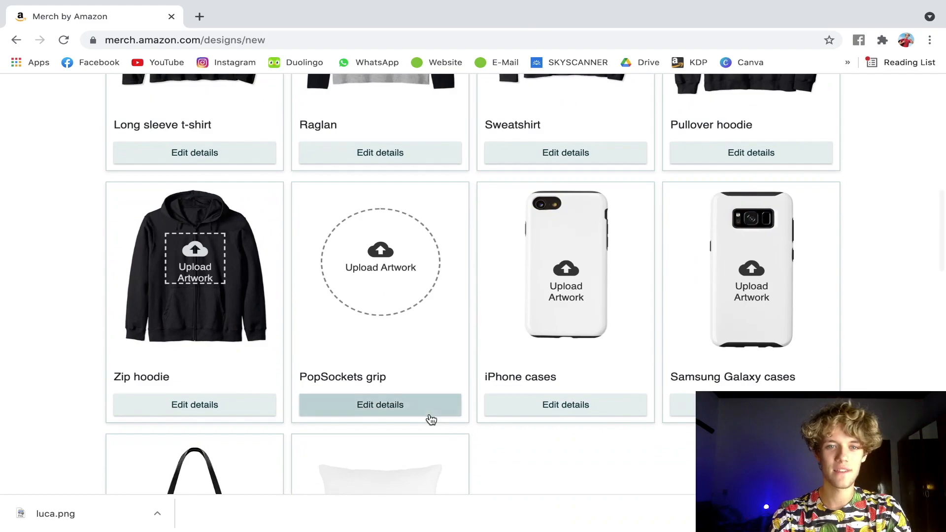
{"action": "scroll", "coordinate": [457, 389], "scroll_direction": "up", "scroll_amount": 2}
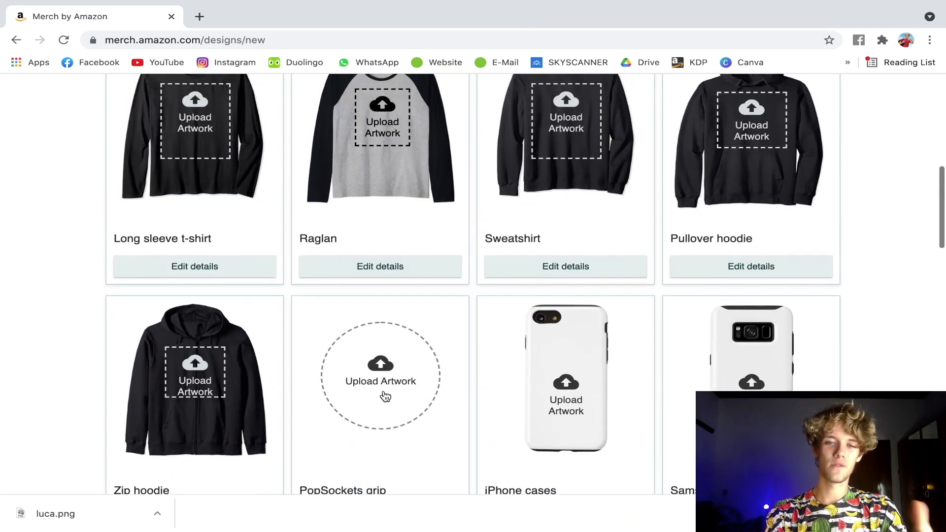
{"action": "scroll", "coordinate": [385, 394], "scroll_direction": "down", "scroll_amount": 2}
{"action": "scroll", "coordinate": [384, 394], "scroll_direction": "down", "scroll_amount": 3}
{"action": "scroll", "coordinate": [353, 222], "scroll_direction": "up", "scroll_amount": 1}
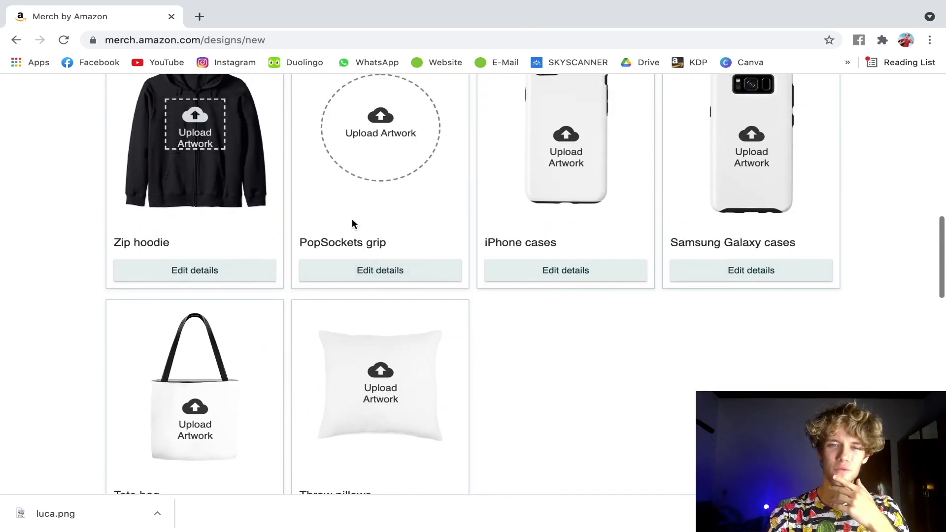
{"action": "scroll", "coordinate": [434, 372], "scroll_direction": "up", "scroll_amount": 12}
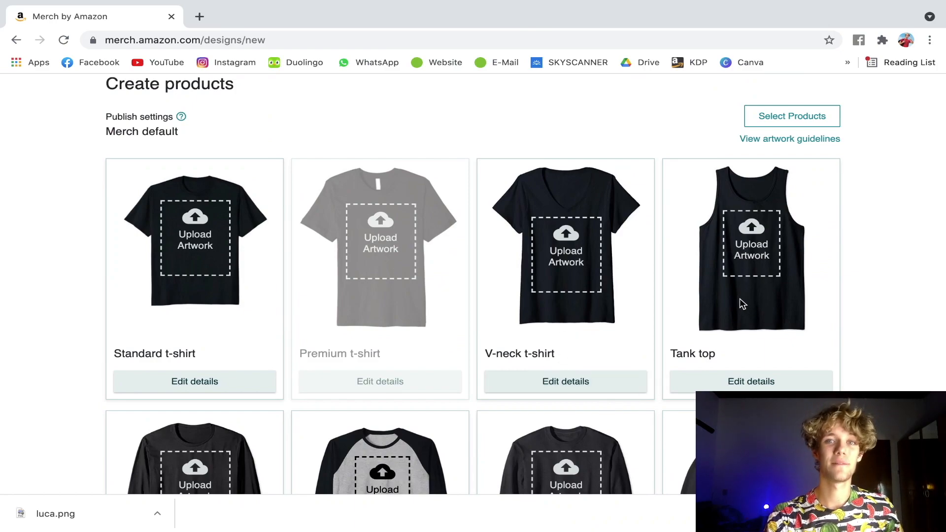
{"action": "scroll", "coordinate": [721, 327], "scroll_direction": "down", "scroll_amount": 7}
{"action": "scroll", "coordinate": [707, 355], "scroll_direction": "up", "scroll_amount": 9}
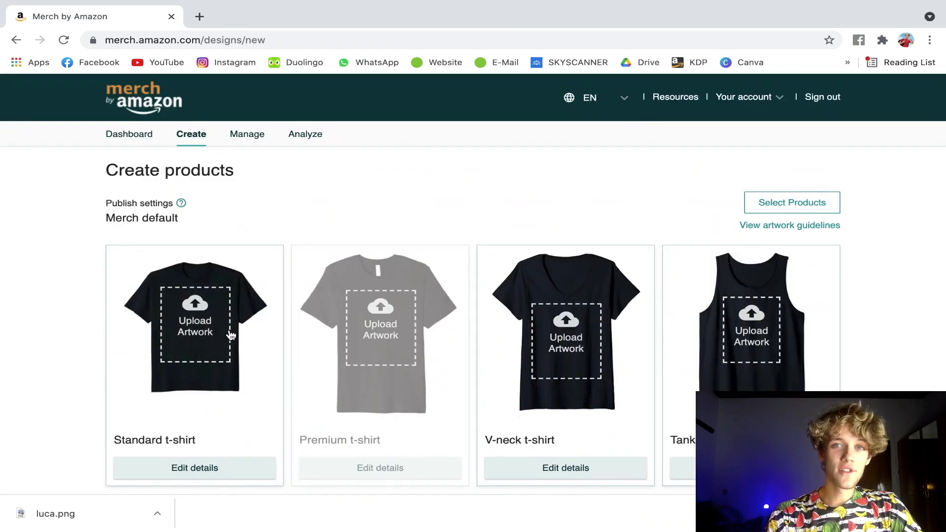
Step: Open the Standard t-shirt's details and upload luca.png as its front artwork
{"action": "scroll", "coordinate": [140, 334], "scroll_direction": "down", "scroll_amount": 3}
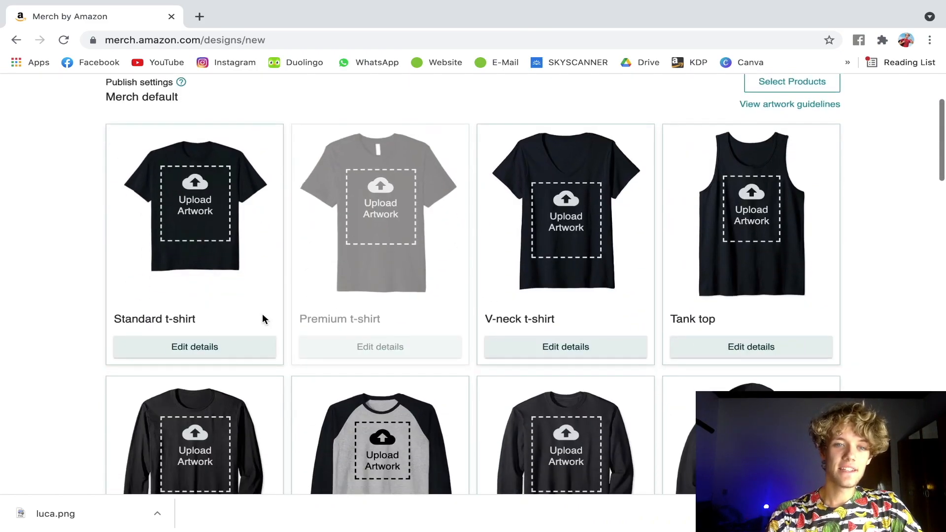
{"action": "left_click", "coordinate": [205, 348]}
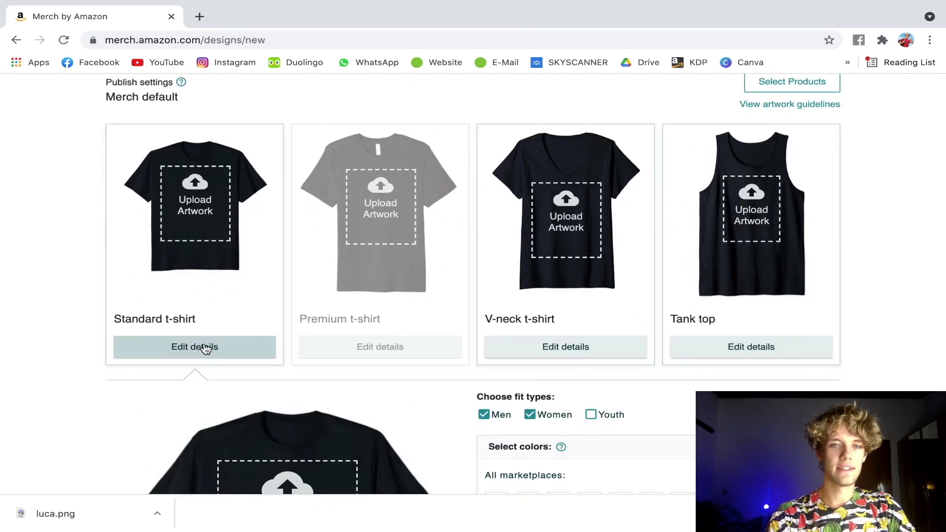
{"action": "scroll", "coordinate": [205, 347], "scroll_direction": "down", "scroll_amount": 6}
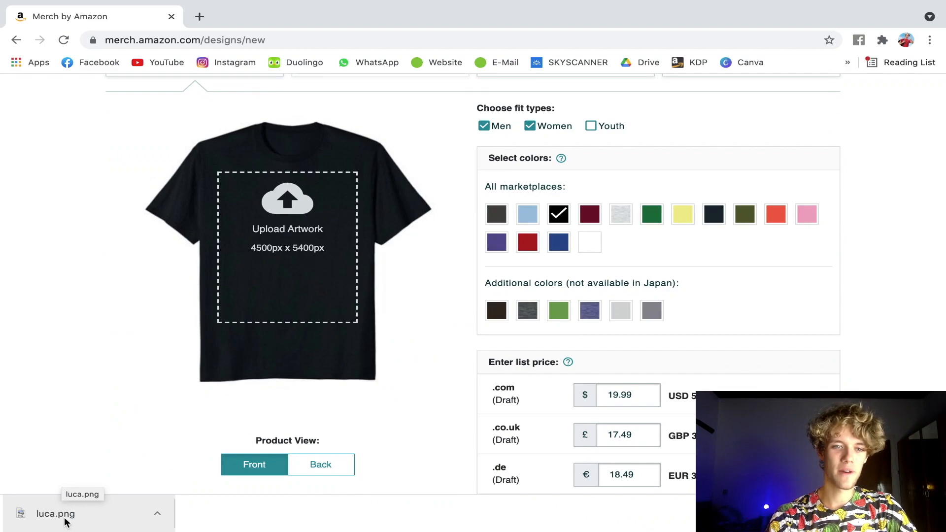
{"action": "left_click_drag", "start_coordinate": [66, 521], "coordinate": [297, 209]}
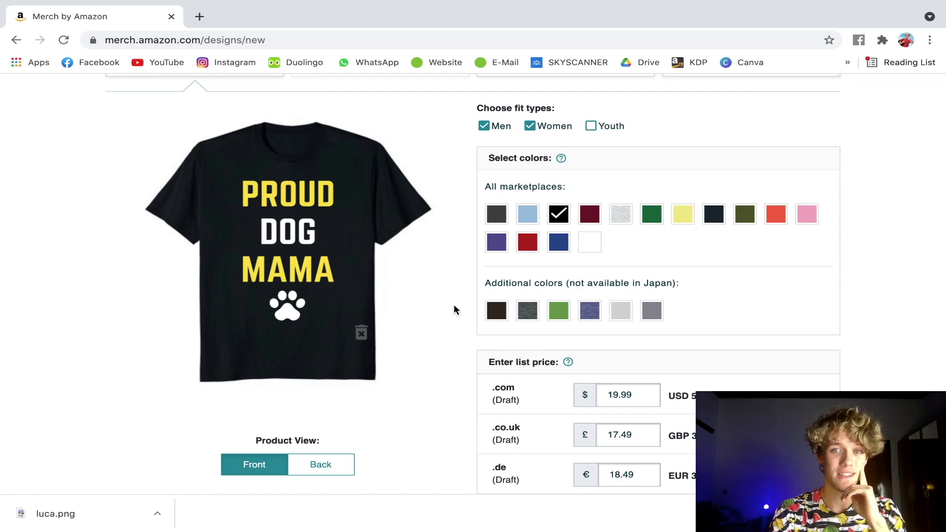
Step: Add Purple and Navy to the Standard t-shirt's selected colors
{"action": "scroll", "coordinate": [566, 253], "scroll_direction": "down", "scroll_amount": 1}
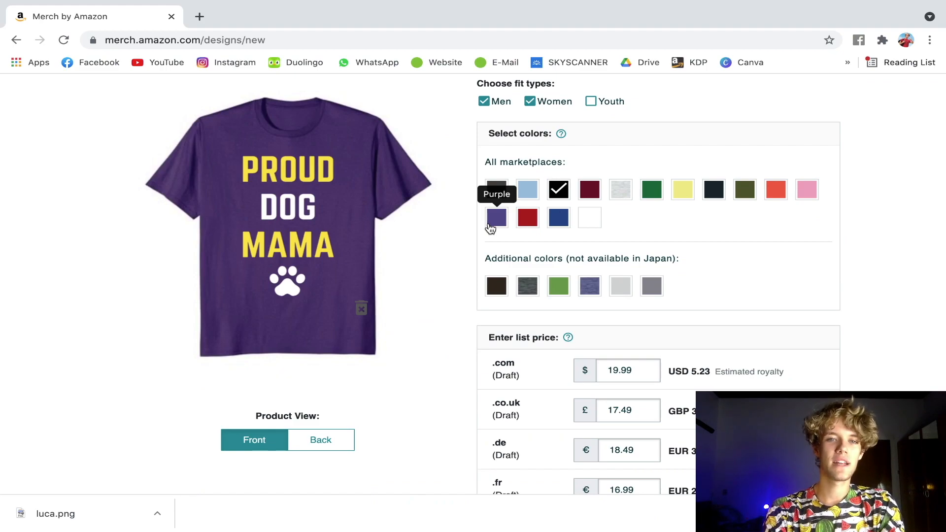
{"action": "left_click", "coordinate": [494, 221]}
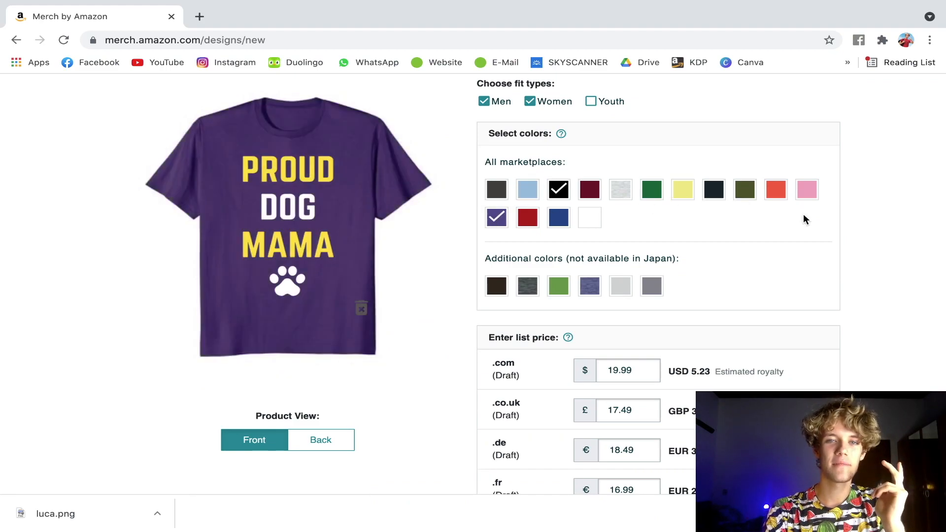
{"action": "left_click", "coordinate": [713, 189]}
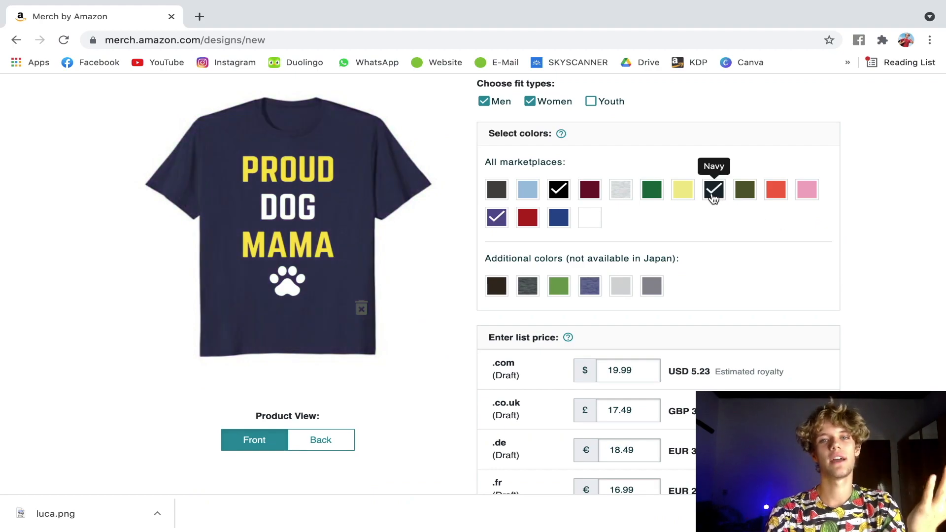
{"action": "scroll", "coordinate": [613, 273], "scroll_direction": "up", "scroll_amount": 1}
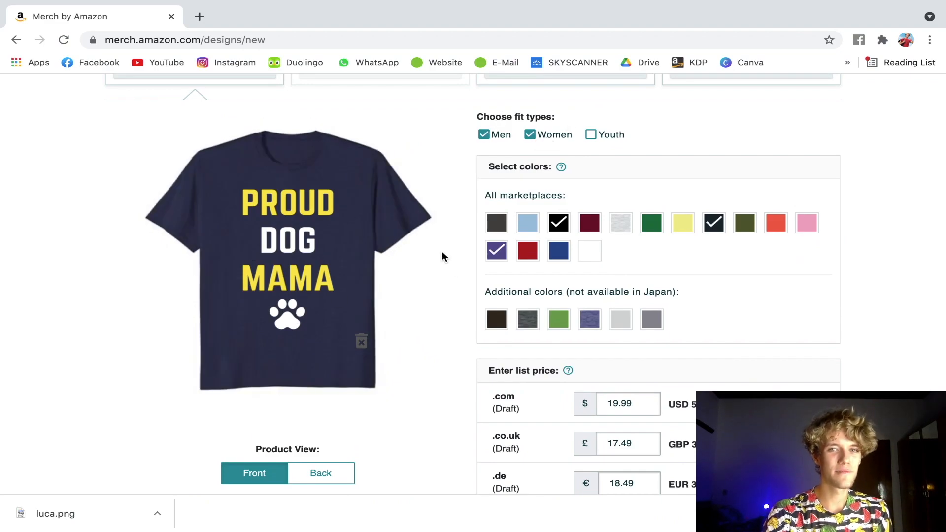
{"action": "left_click", "coordinate": [486, 134]}
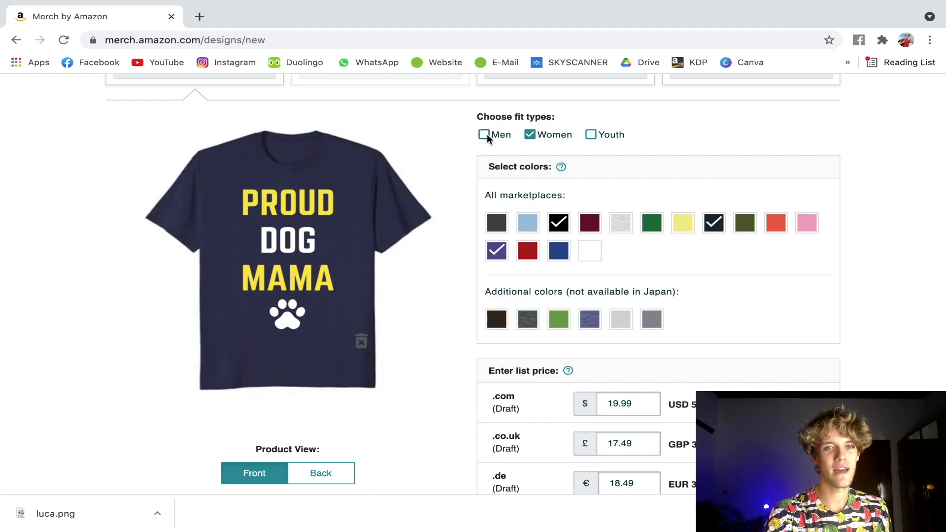
{"action": "left_click", "coordinate": [485, 135]}
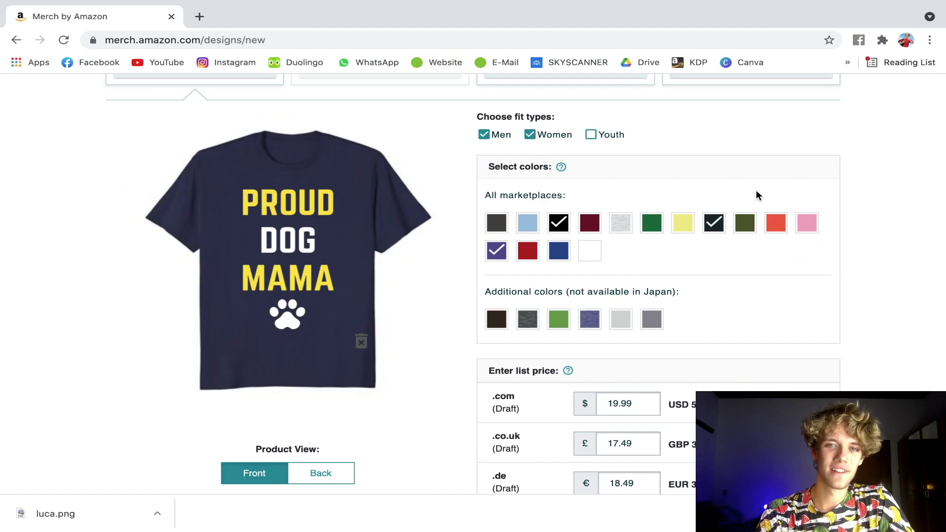
{"action": "scroll", "coordinate": [713, 157], "scroll_direction": "down", "scroll_amount": 1}
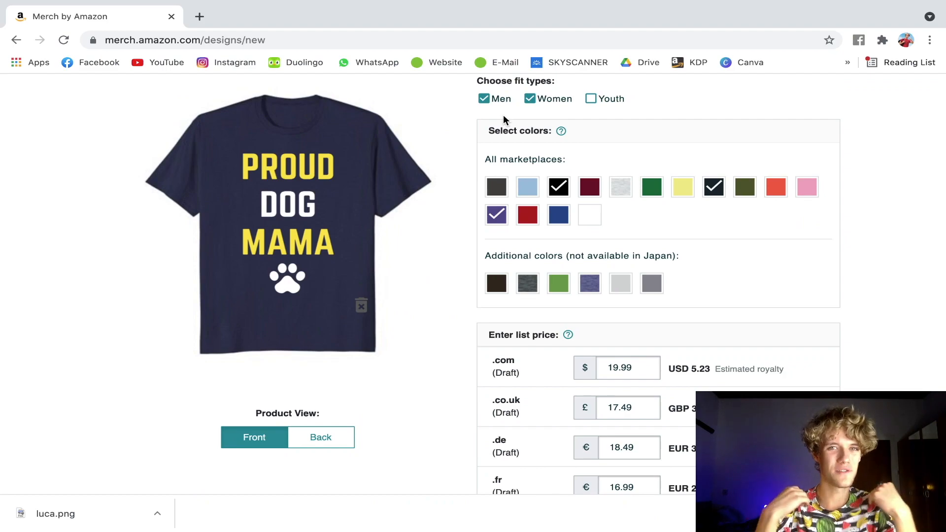
Step: Restrict the product selection to only the Standard t-shirt on the .com marketplace and apply it
{"action": "scroll", "coordinate": [796, 163], "scroll_direction": "up", "scroll_amount": 8}
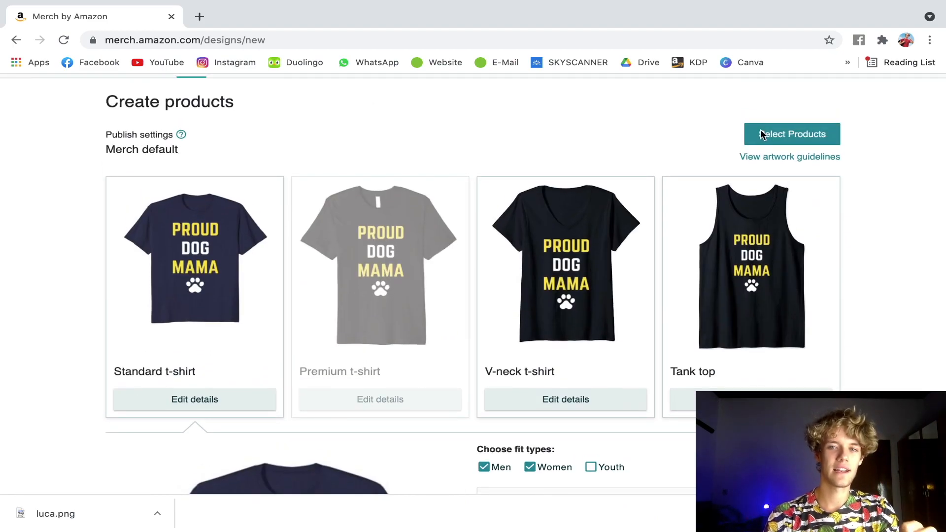
{"action": "left_click", "coordinate": [761, 134]}
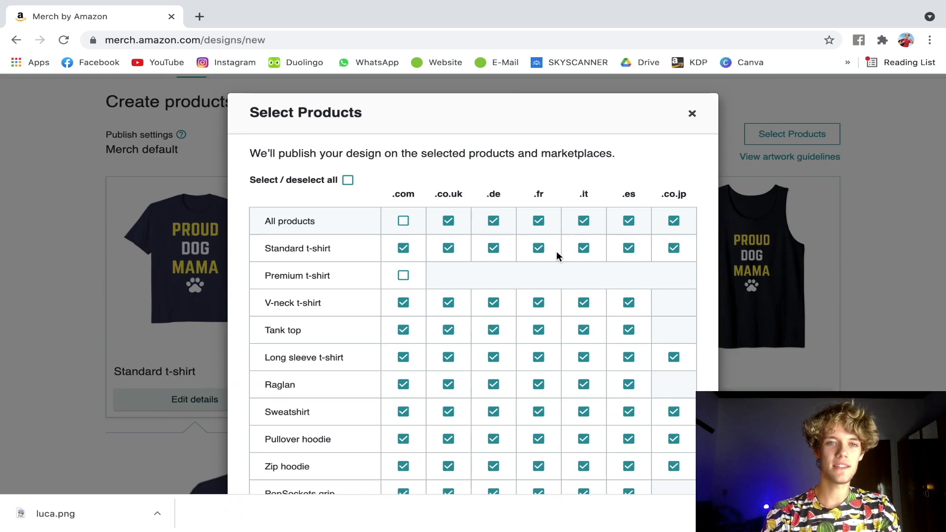
{"action": "scroll", "coordinate": [566, 315], "scroll_direction": "down", "scroll_amount": 3}
{"action": "scroll", "coordinate": [566, 315], "scroll_direction": "up", "scroll_amount": 1}
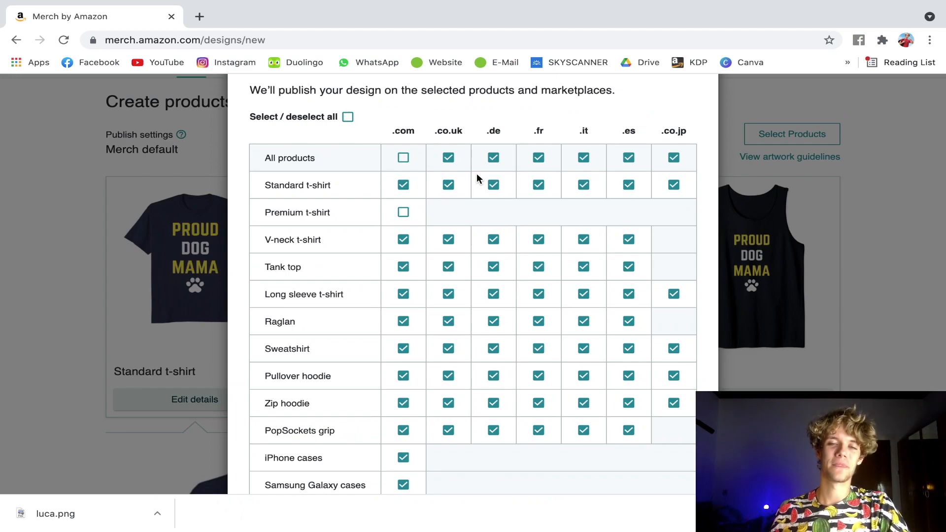
{"action": "left_click", "coordinate": [347, 118]}
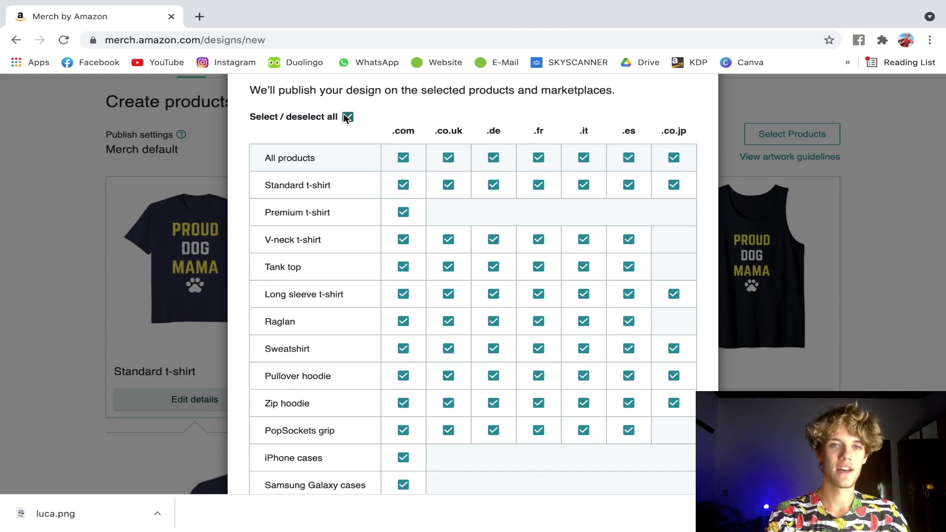
{"action": "left_click", "coordinate": [348, 117]}
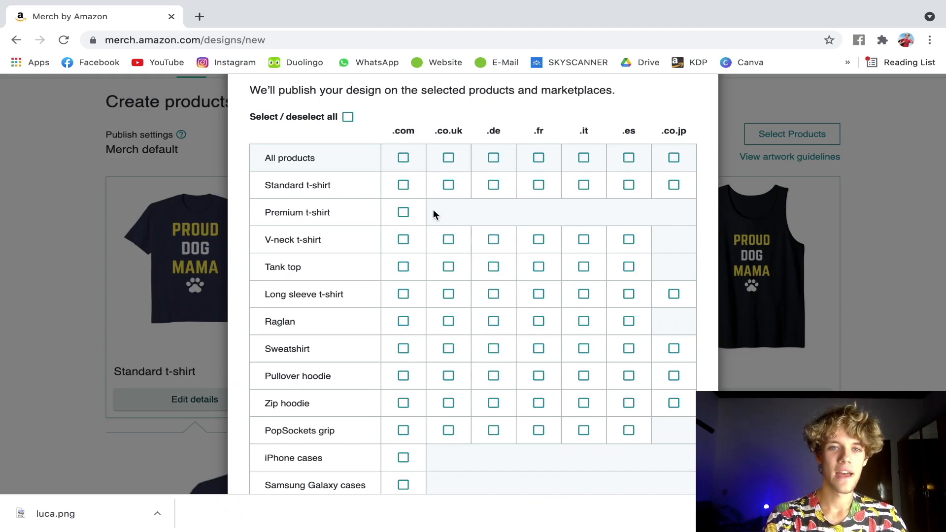
{"action": "left_click", "coordinate": [402, 184]}
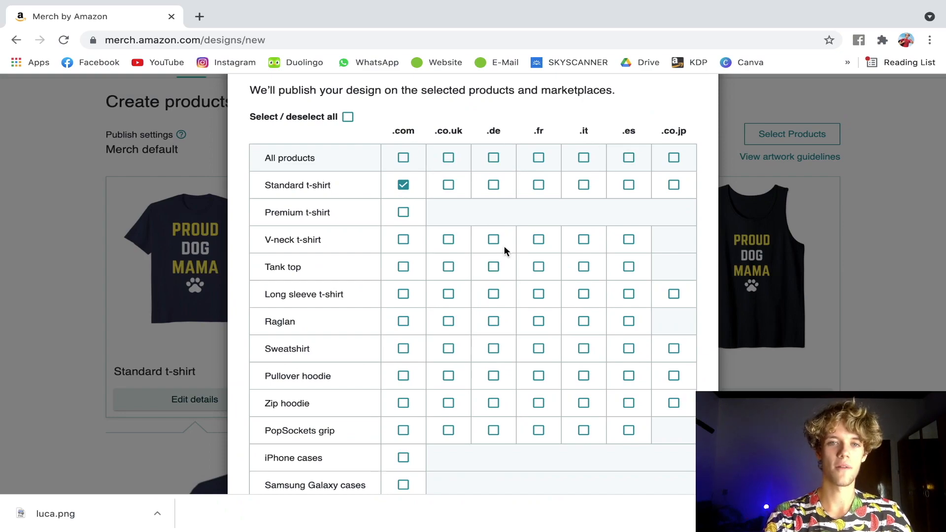
{"action": "scroll", "coordinate": [504, 249], "scroll_direction": "down", "scroll_amount": 3}
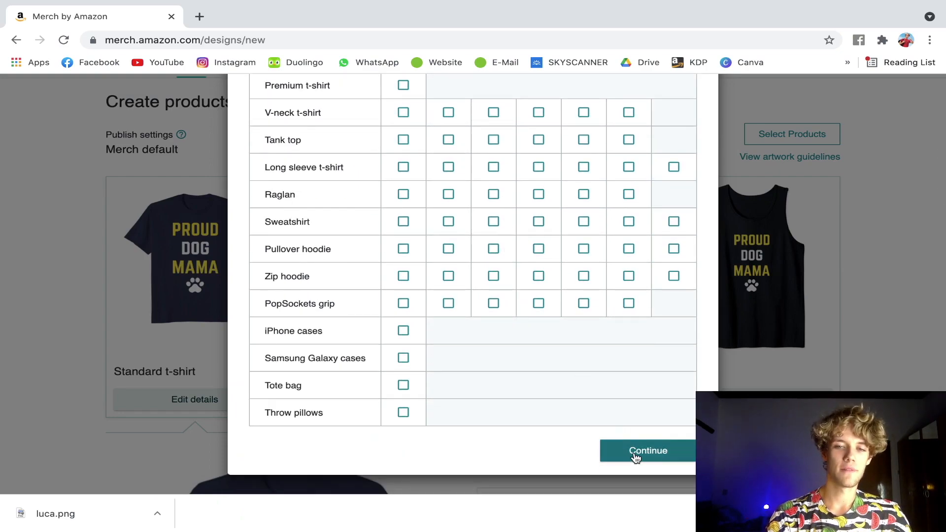
{"action": "left_click", "coordinate": [636, 452]}
Step: Examine the Standard t-shirt's .com list price and its estimated royalty
{"action": "scroll", "coordinate": [635, 455], "scroll_direction": "down", "scroll_amount": 8}
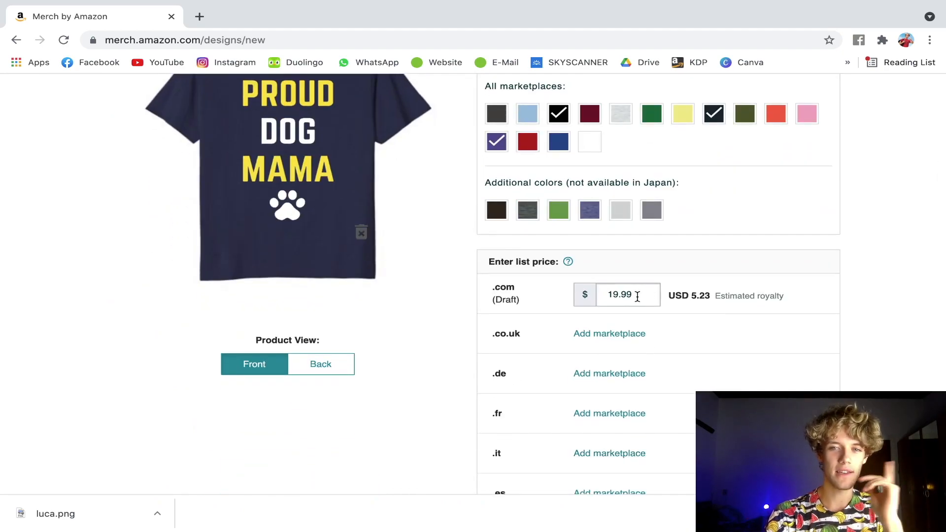
{"action": "double_click", "coordinate": [618, 295]}
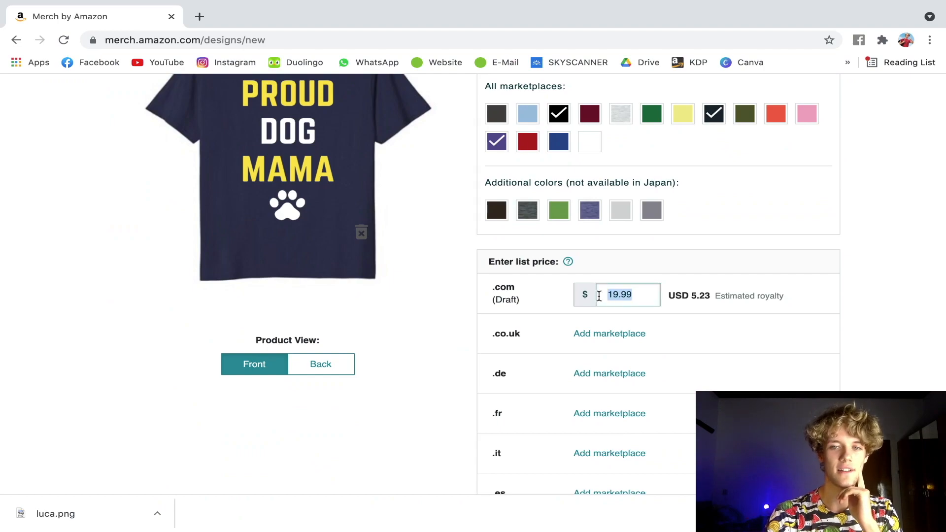
{"action": "left_click_drag", "start_coordinate": [681, 296], "coordinate": [751, 299]}
{"action": "left_click", "coordinate": [736, 300]}
{"action": "scroll", "coordinate": [736, 302], "scroll_direction": "up", "scroll_amount": 2}
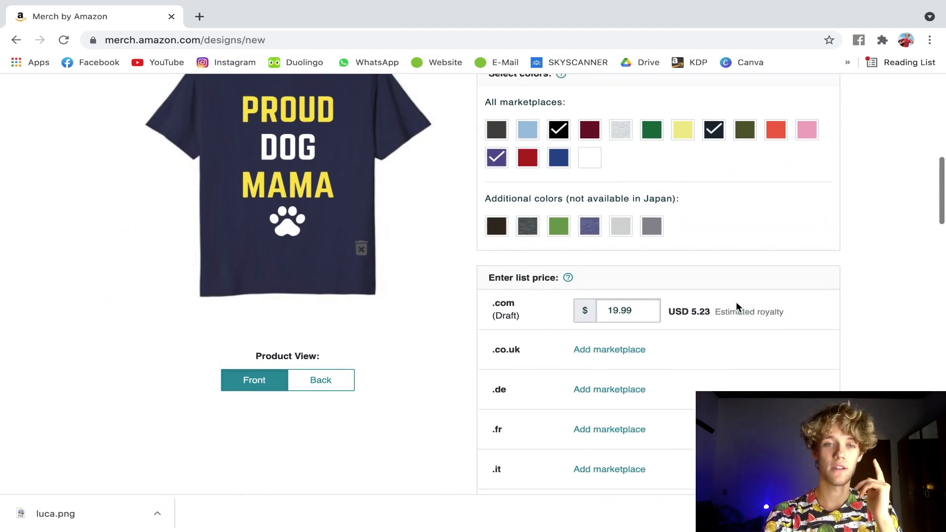
{"action": "scroll", "coordinate": [736, 302], "scroll_direction": "down", "scroll_amount": 1}
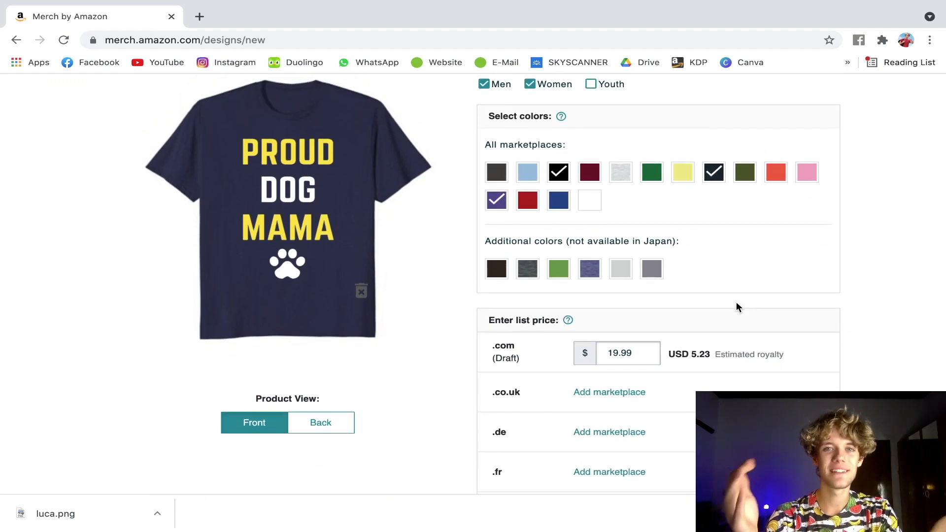
{"action": "scroll", "coordinate": [735, 306], "scroll_direction": "down", "scroll_amount": 2}
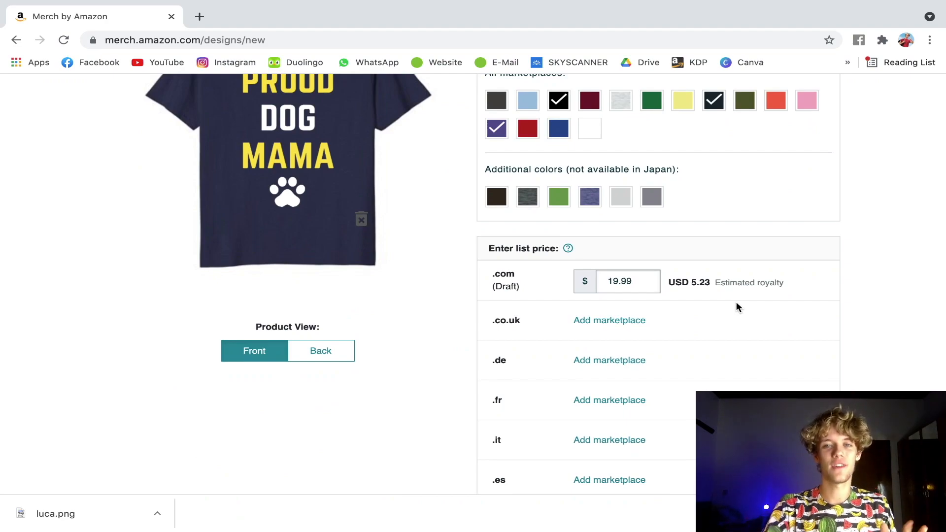
{"action": "left_click_drag", "start_coordinate": [688, 277], "coordinate": [758, 279]}
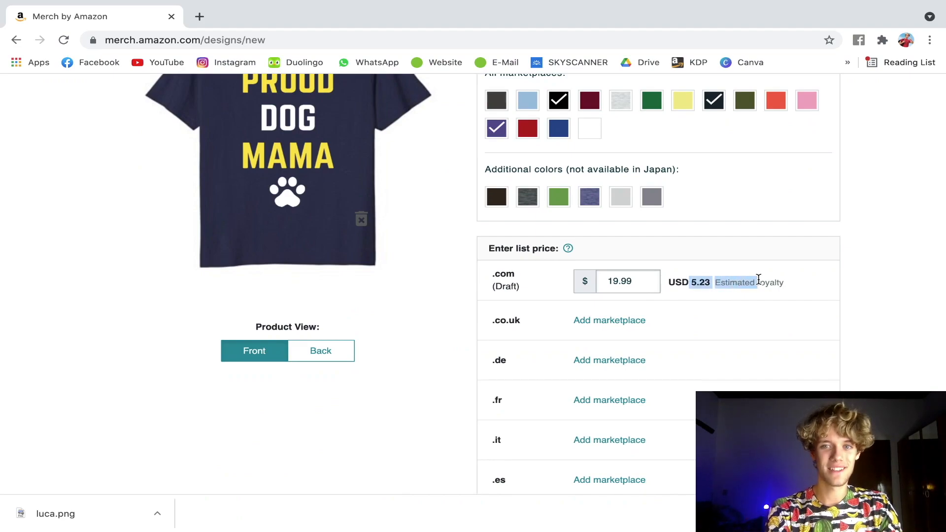
Step: Enter "Proud Dog Mama Gift for Dog lovers" as the design title in the English product details
{"action": "left_click", "coordinate": [758, 266]}
{"action": "scroll", "coordinate": [758, 261], "scroll_direction": "down", "scroll_amount": 5}
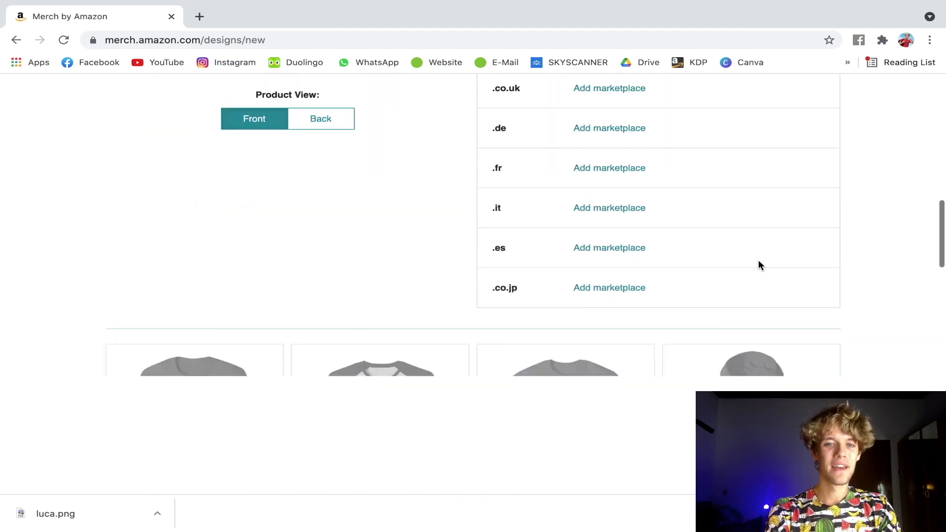
{"action": "scroll", "coordinate": [758, 261], "scroll_direction": "down", "scroll_amount": 10}
{"action": "scroll", "coordinate": [758, 263], "scroll_direction": "up", "scroll_amount": 5}
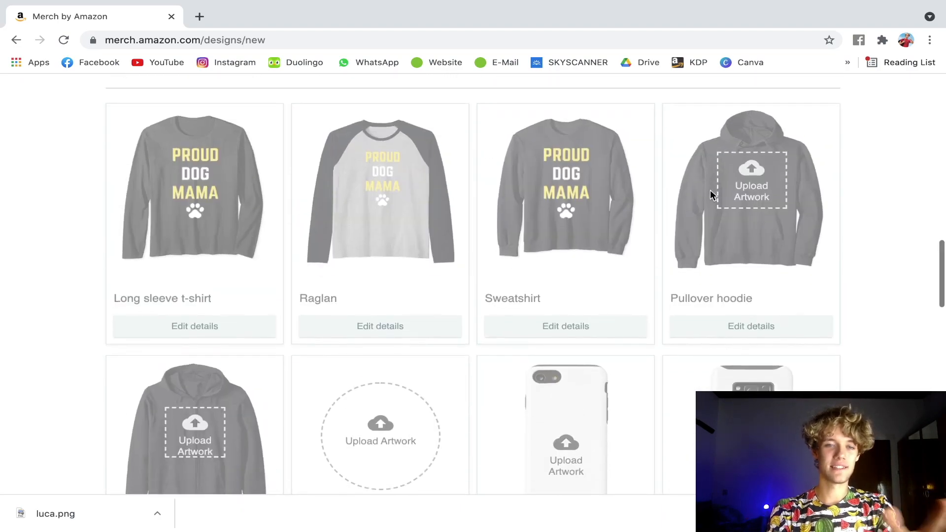
{"action": "scroll", "coordinate": [710, 194], "scroll_direction": "down", "scroll_amount": 15}
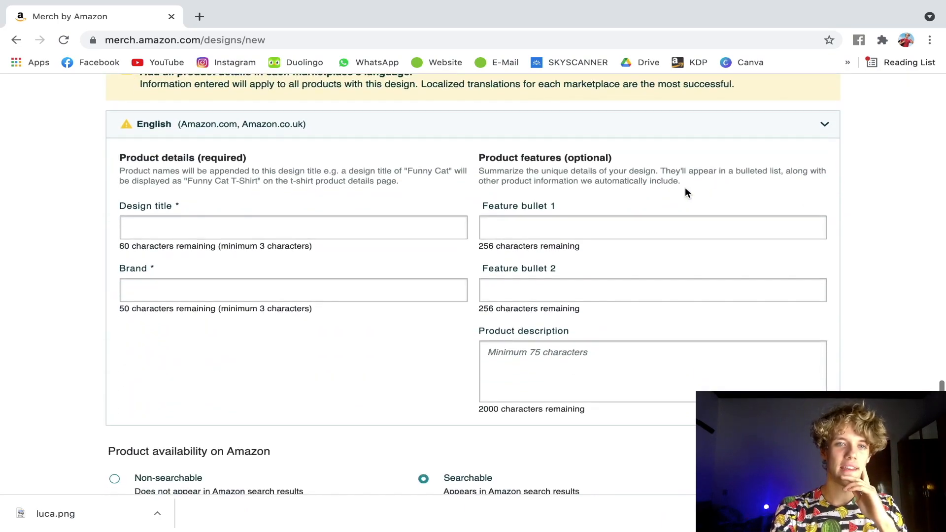
{"action": "left_click", "coordinate": [253, 232]}
{"action": "type", "text": "Proud "}
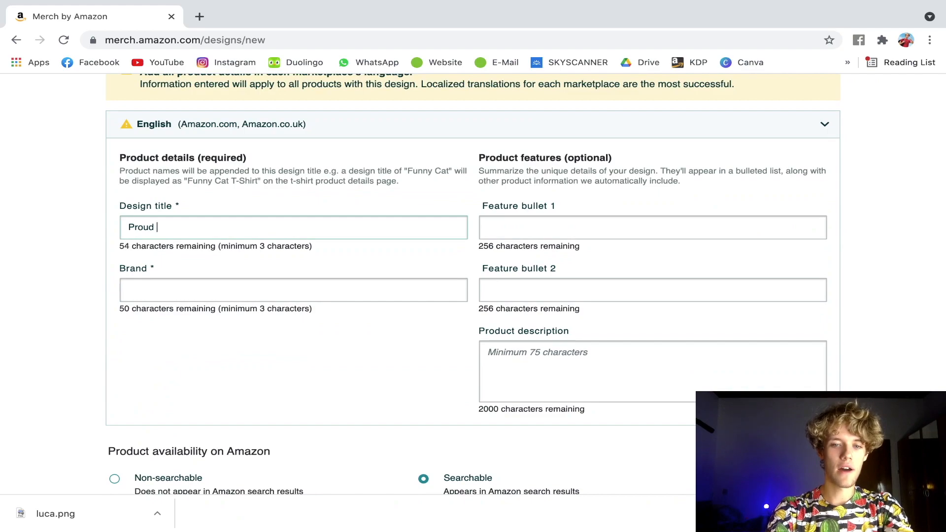
{"action": "type", "text": "Dog Mama "}
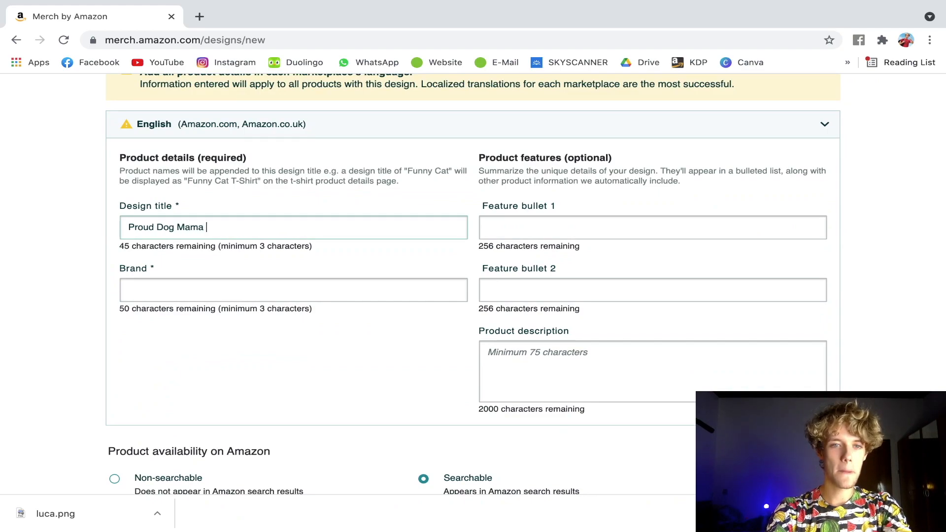
{"action": "type", "text": "Gift for Dog lovers"}
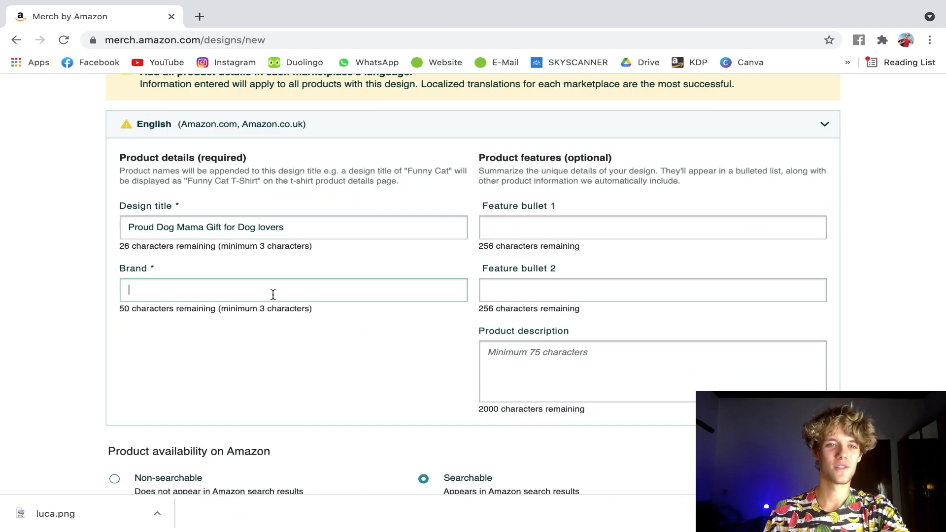
Step: Enter DogMamaOutfits as the brand in the English product details
{"action": "left_click", "coordinate": [273, 294]}
{"action": "type", "text": "DogMamaOutif"}
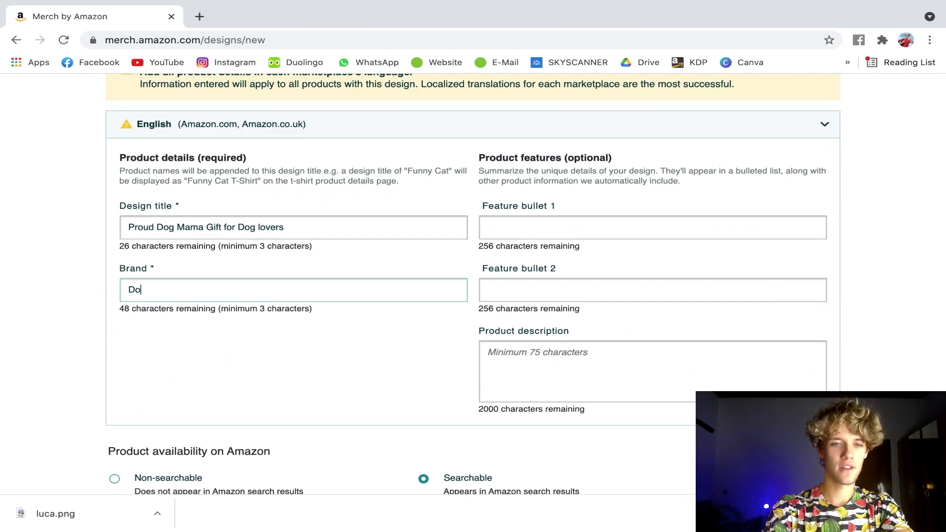
{"action": "key", "text": "BackSpace"}
{"action": "key", "text": "BackSpace"}
{"action": "type", "text": "fits"}
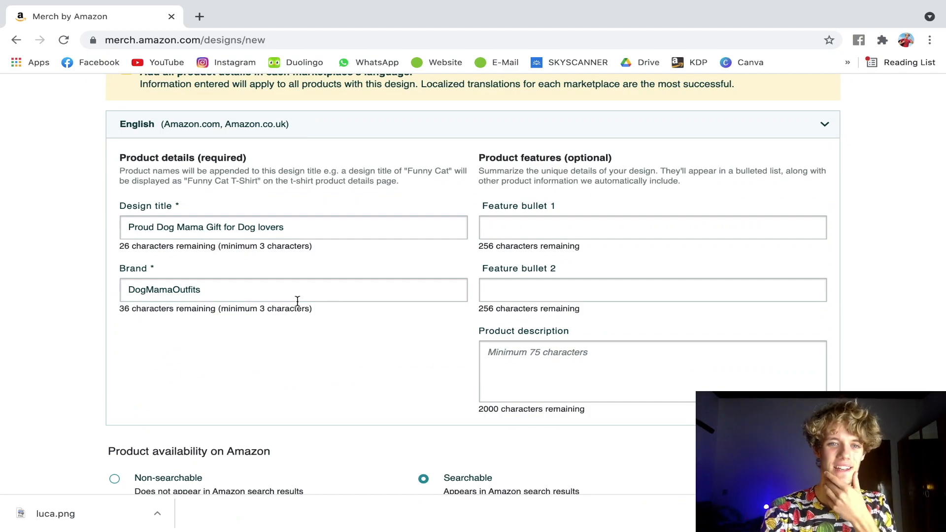
Step: Try adding the word "shirt" to the end of the design title and remove it again
{"action": "left_click", "coordinate": [369, 232]}
{"action": "type", "text": "shirt"}
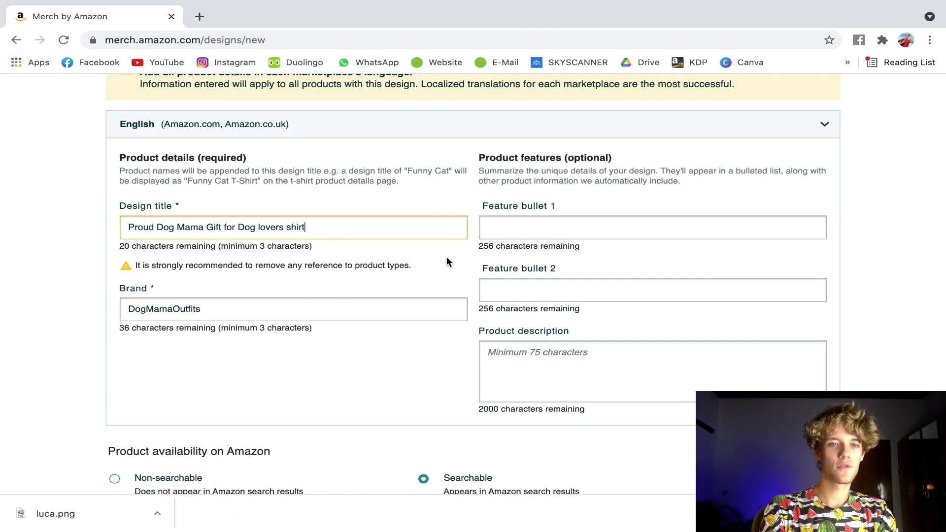
{"action": "left_click_drag", "start_coordinate": [361, 220], "coordinate": [285, 227]}
{"action": "left_click", "coordinate": [311, 229]}
{"action": "key", "text": "BackSpace"}
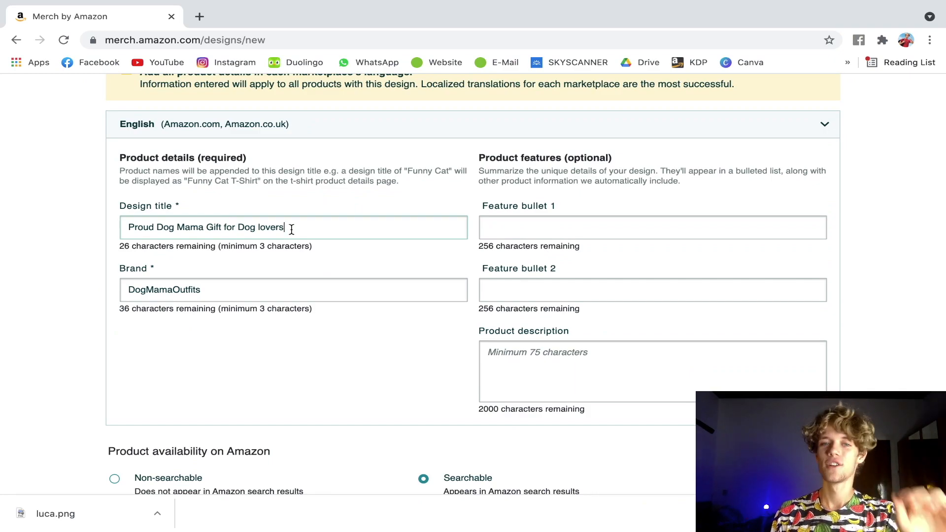
Step: Enter "The perfect gift idea for dog owners" as feature bullet 1
{"action": "left_click", "coordinate": [507, 222]}
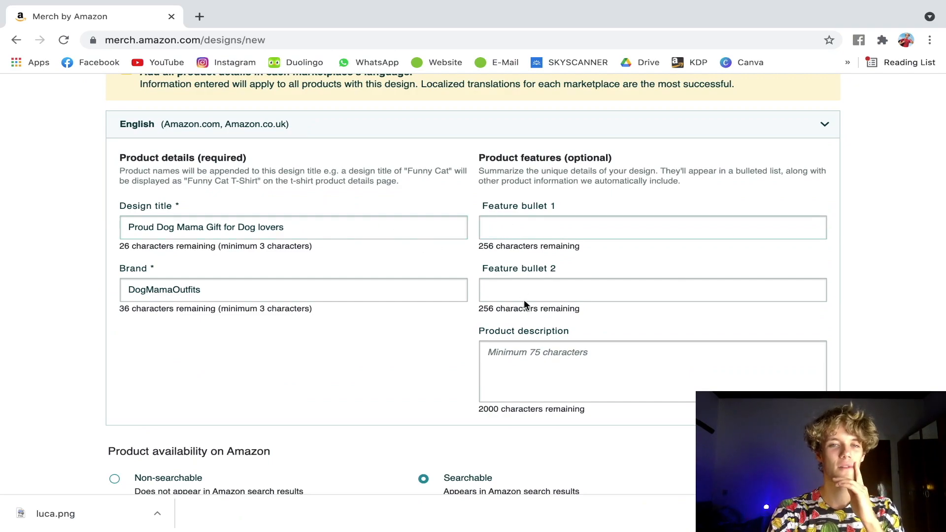
{"action": "scroll", "coordinate": [524, 300], "scroll_direction": "down", "scroll_amount": 1}
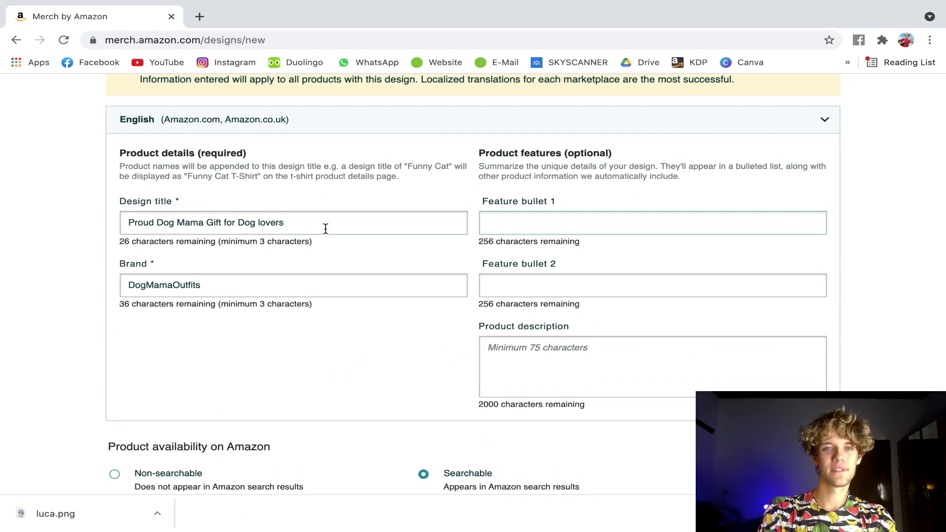
{"action": "type", "text": "The perfect g"}
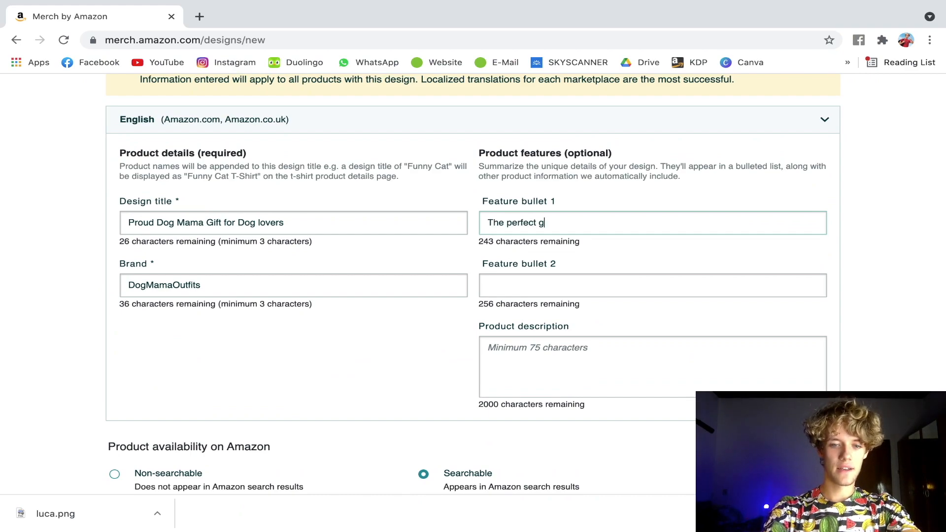
{"action": "type", "text": "ift idea for dow"}
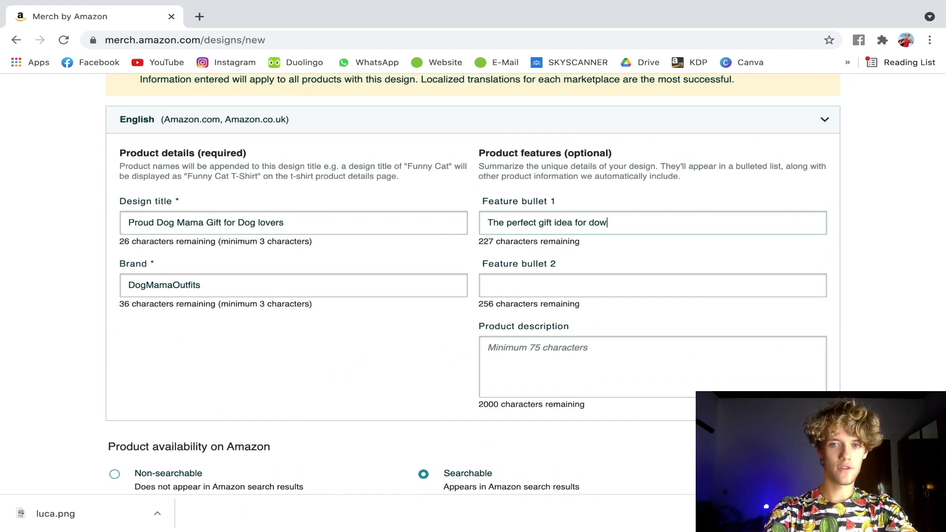
{"action": "key", "text": "BackSpace"}
{"action": "type", "text": "g owners"}
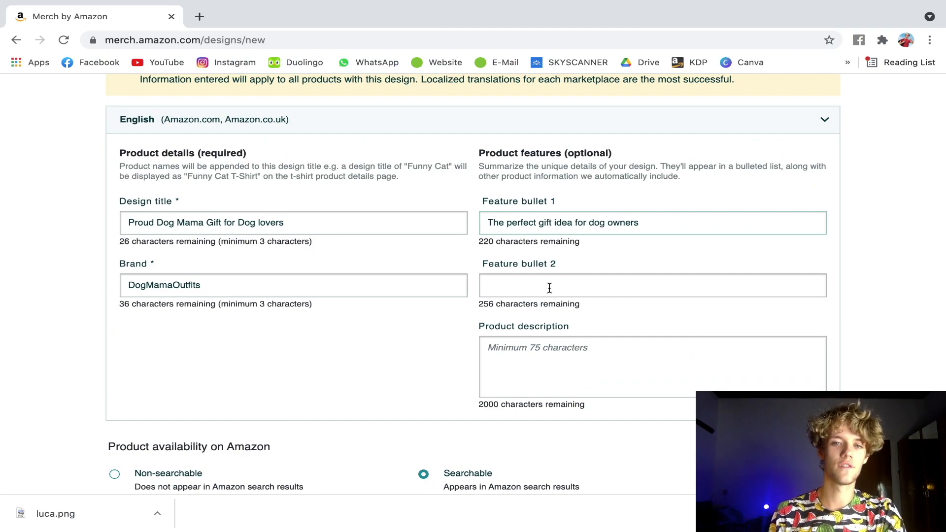
Step: Enter "For everyone who loves their dog (Dog mothers)" as feature bullet 2
{"action": "scroll", "coordinate": [549, 288], "scroll_direction": "down", "scroll_amount": 1}
{"action": "type", "text": "Fo"}
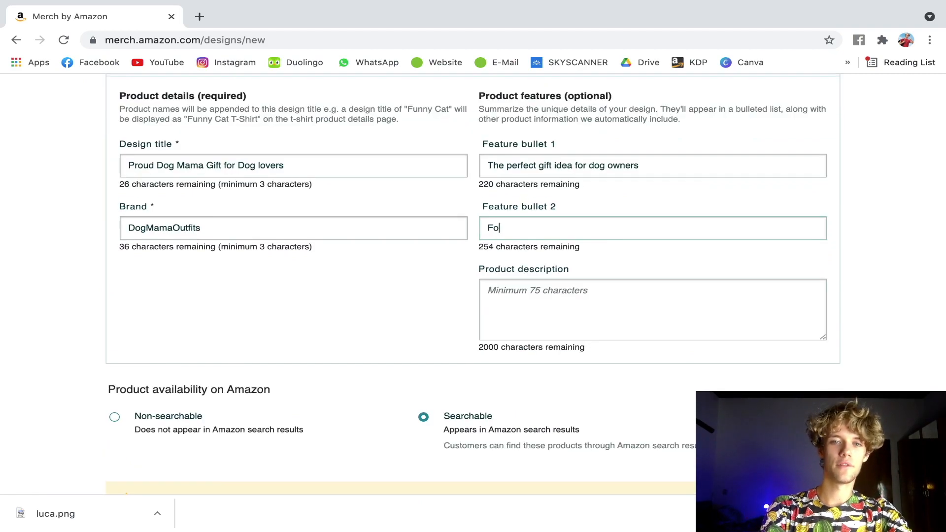
{"action": "type", "text": "r everyone "}
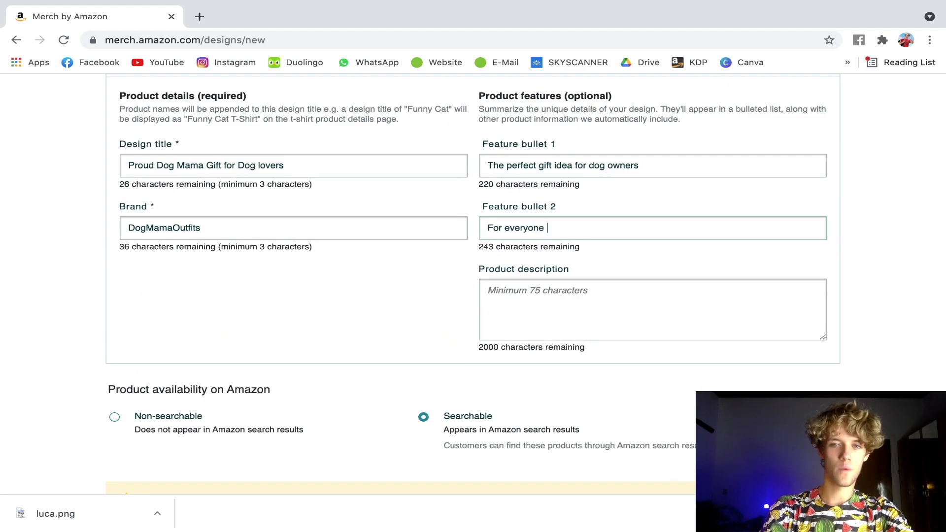
{"action": "type", "text": "who loe"}
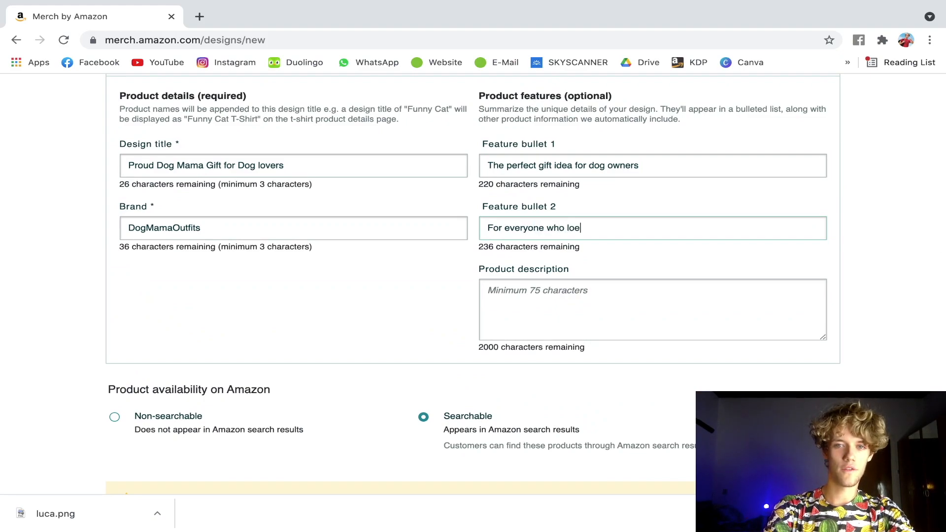
{"action": "key", "text": "BackSpace"}
{"action": "type", "text": "ve"}
{"action": "type", "text": "heir dog "}
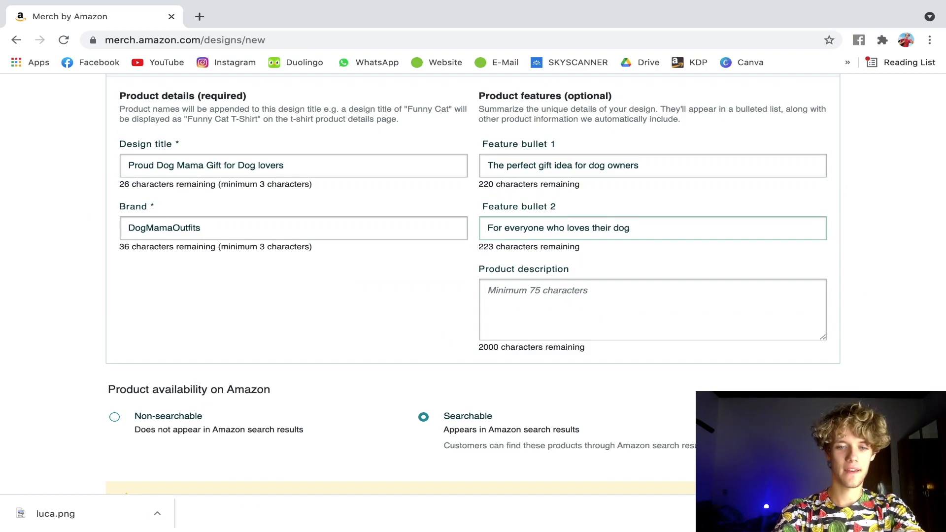
{"action": "type", "text": "(Do"}
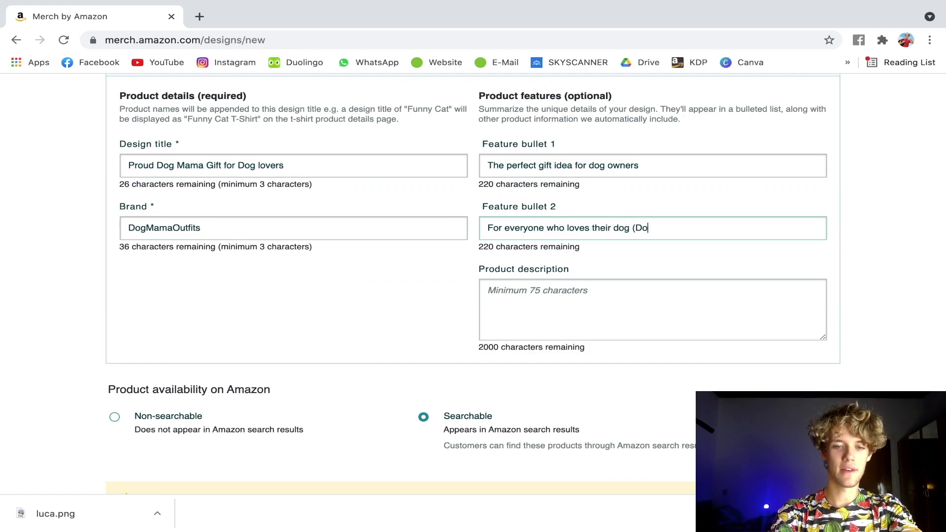
{"action": "type", "text": "g mothers)"}
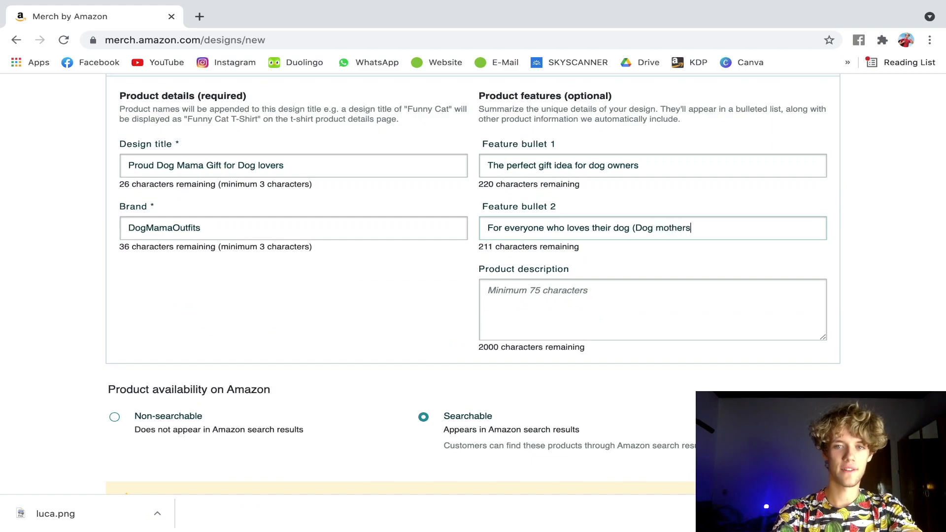
Step: Write a product description offering the eye-catcher dog mum design as a dog related present for a girlfriend, wife or sister that also makes the dog happy
{"action": "left_click", "coordinate": [601, 330]}
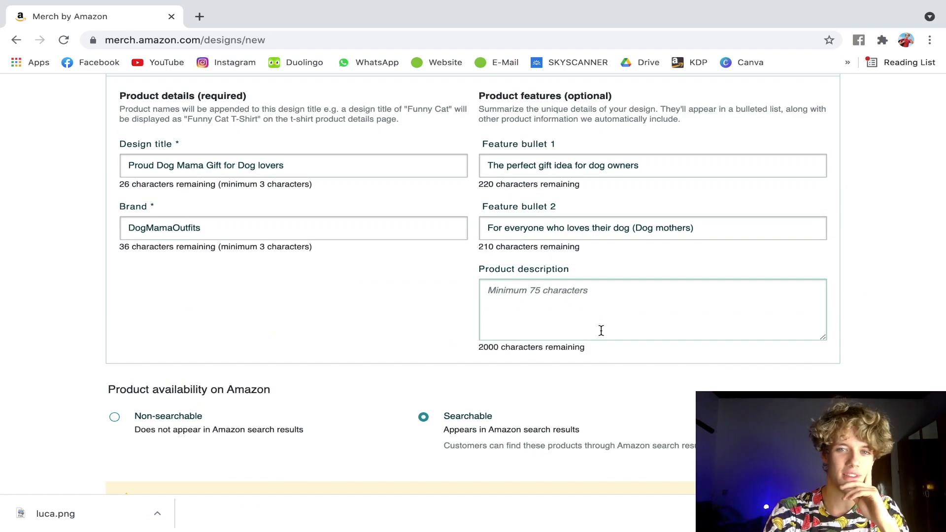
{"action": "type", "text": "If you are looking for a dog related present for your girlfriend, wife or sister, look no further. The dog mum design will be an eye-catcher and is guaranteed to make your dog happy as well."}
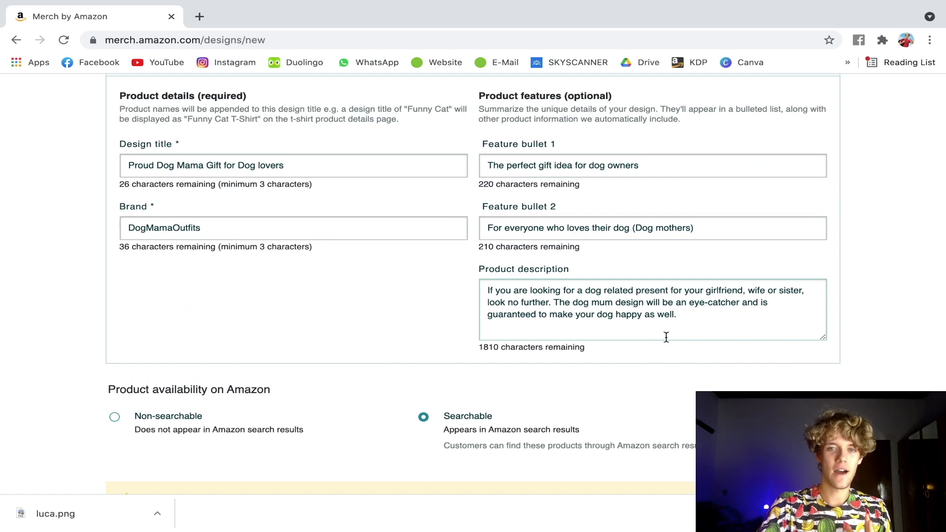
Step: Review the completed product details, availability setting, t-shirt preview, colors and list price before publishing
{"action": "scroll", "coordinate": [666, 336], "scroll_direction": "down", "scroll_amount": 2}
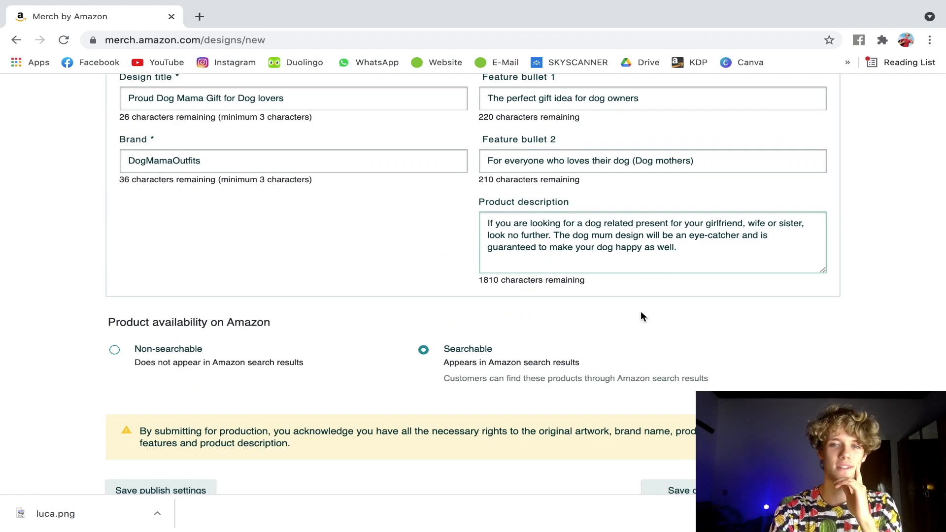
{"action": "scroll", "coordinate": [605, 301], "scroll_direction": "up", "scroll_amount": 6}
{"action": "scroll", "coordinate": [605, 298], "scroll_direction": "down", "scroll_amount": 4}
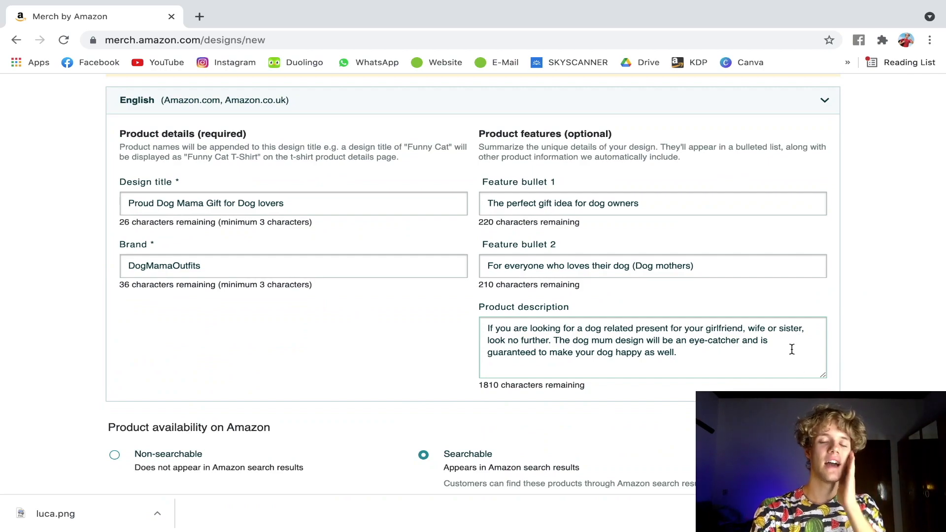
{"action": "scroll", "coordinate": [729, 321], "scroll_direction": "down", "scroll_amount": 1}
{"action": "scroll", "coordinate": [729, 321], "scroll_direction": "up", "scroll_amount": 1}
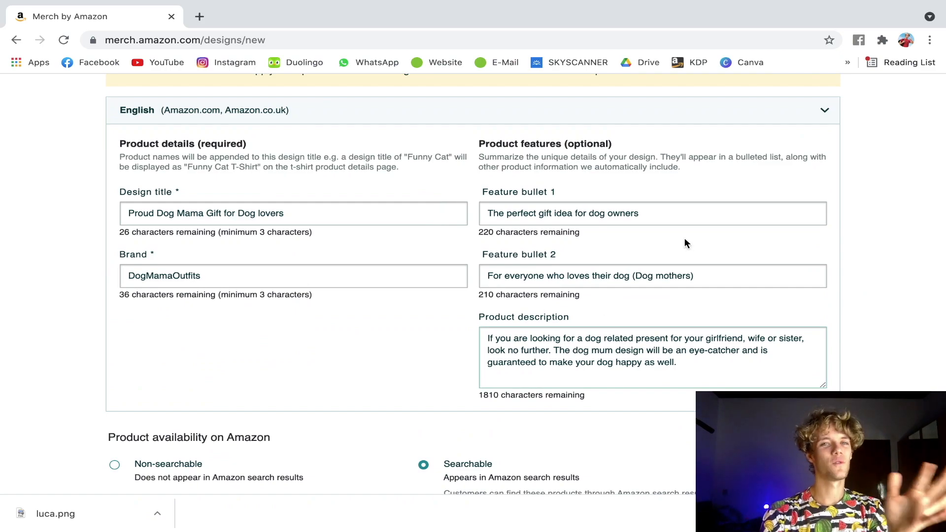
{"action": "scroll", "coordinate": [549, 197], "scroll_direction": "up", "scroll_amount": 2}
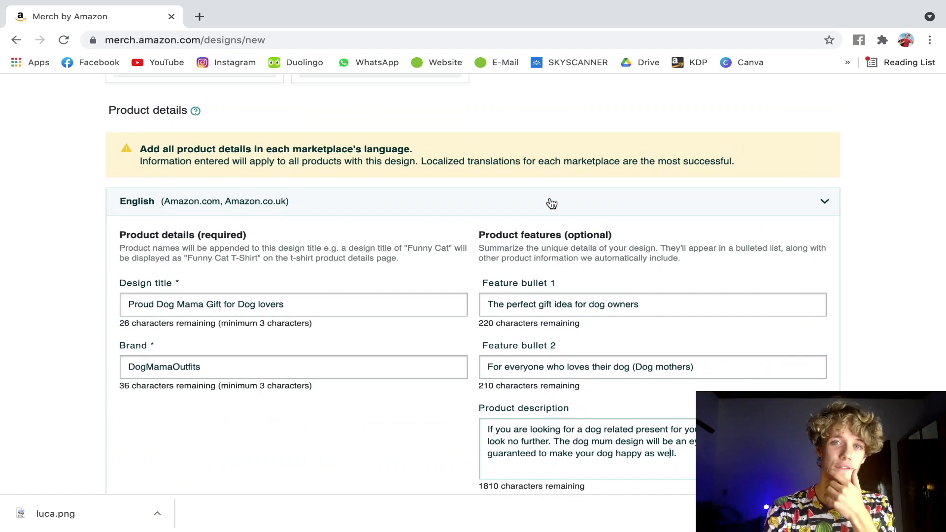
{"action": "scroll", "coordinate": [550, 201], "scroll_direction": "up", "scroll_amount": 3}
{"action": "scroll", "coordinate": [550, 202], "scroll_direction": "down", "scroll_amount": 6}
{"action": "scroll", "coordinate": [549, 197], "scroll_direction": "down", "scroll_amount": 2}
{"action": "scroll", "coordinate": [581, 333], "scroll_direction": "up", "scroll_amount": 1}
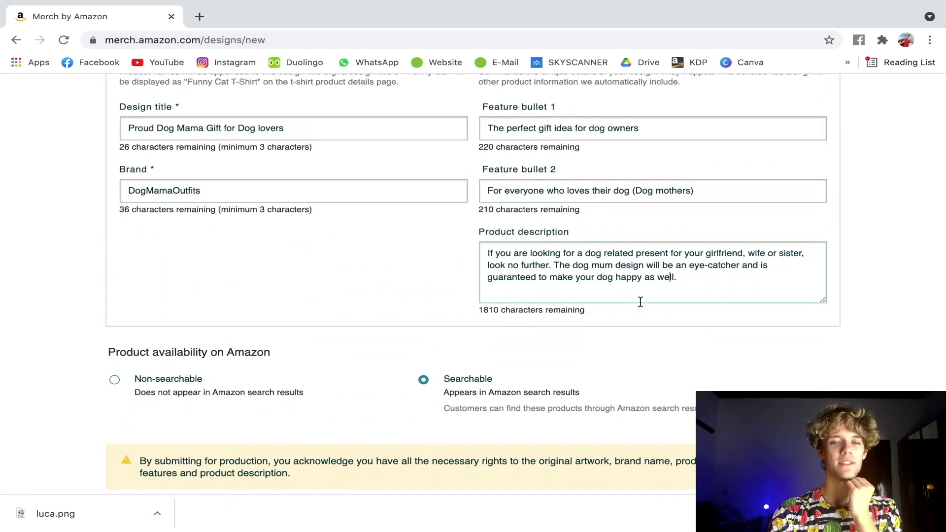
{"action": "scroll", "coordinate": [587, 233], "scroll_direction": "up", "scroll_amount": 20}
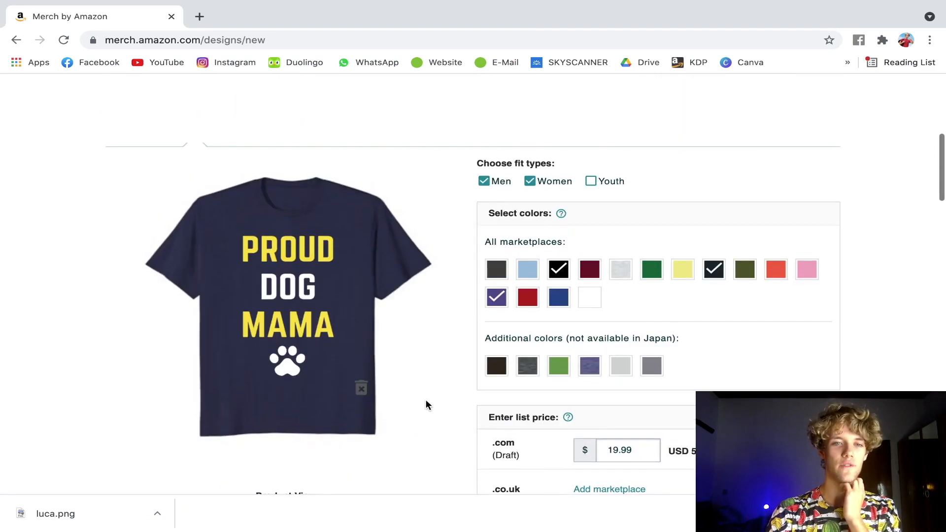
{"action": "scroll", "coordinate": [334, 331], "scroll_direction": "down", "scroll_amount": 20}
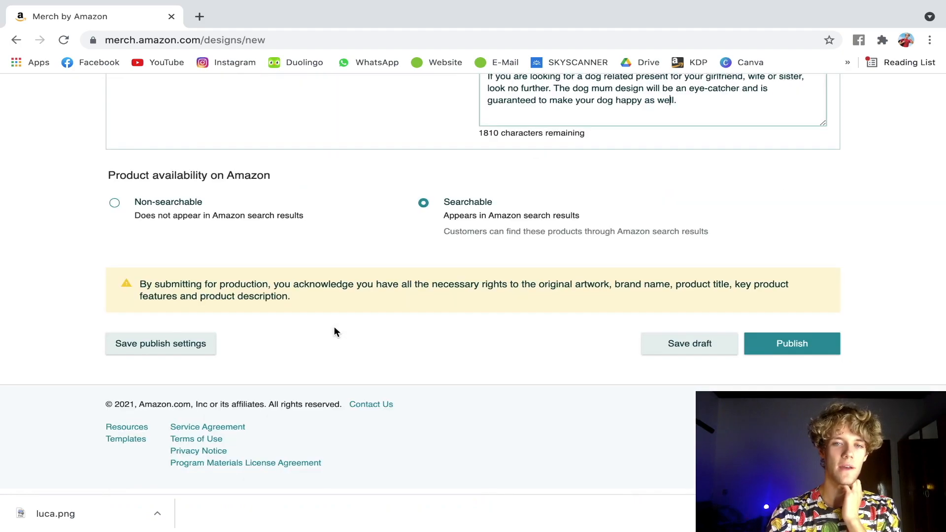
Step: Publish the Standard t-shirt listing as searchable, confirm the submission and start creating a new product
{"action": "scroll", "coordinate": [334, 329], "scroll_direction": "up", "scroll_amount": 2}
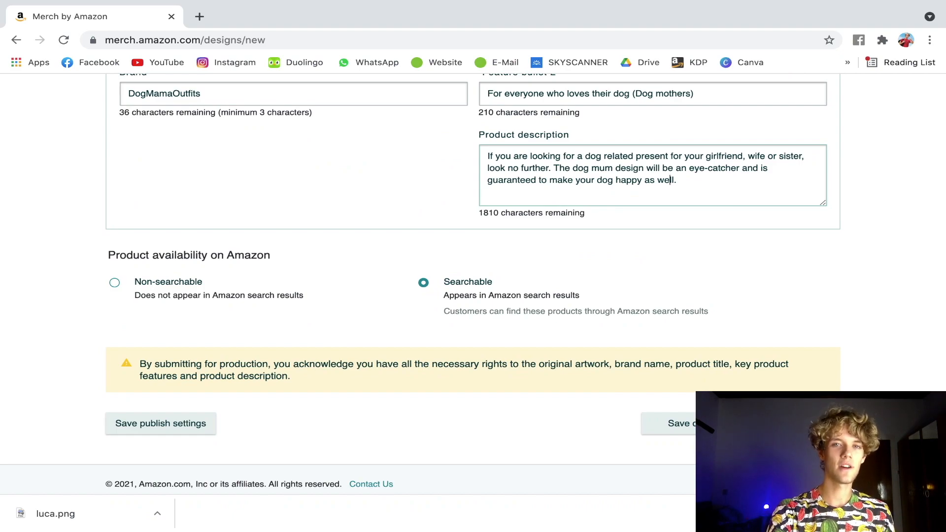
{"action": "left_click", "coordinate": [792, 423]}
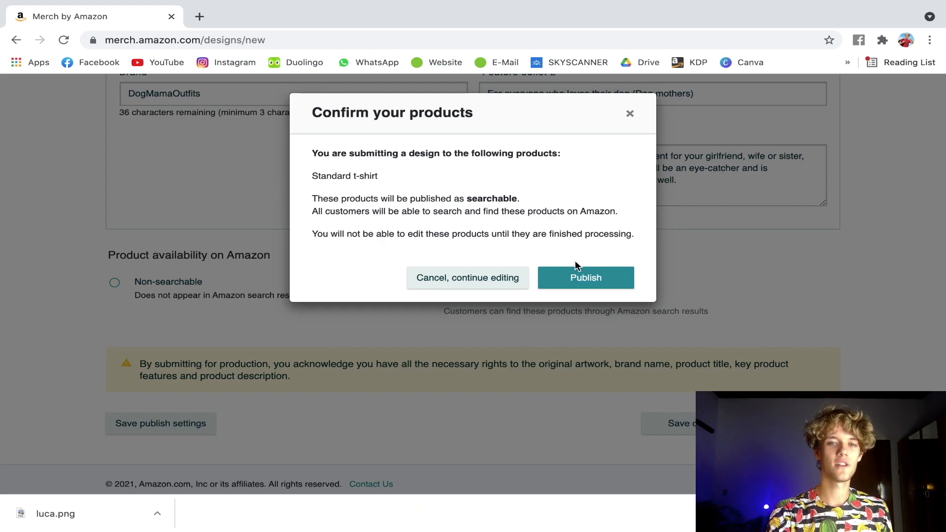
{"action": "left_click", "coordinate": [588, 279]}
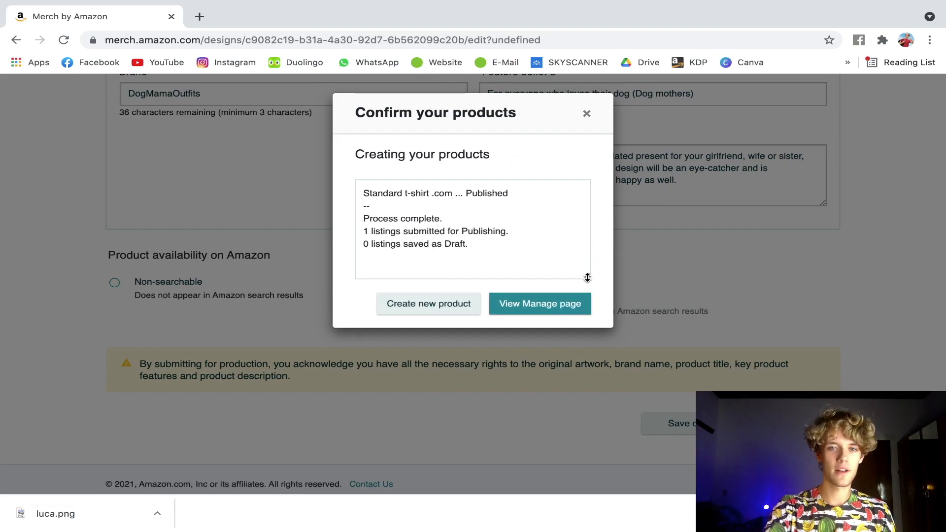
{"action": "left_click", "coordinate": [445, 314]}
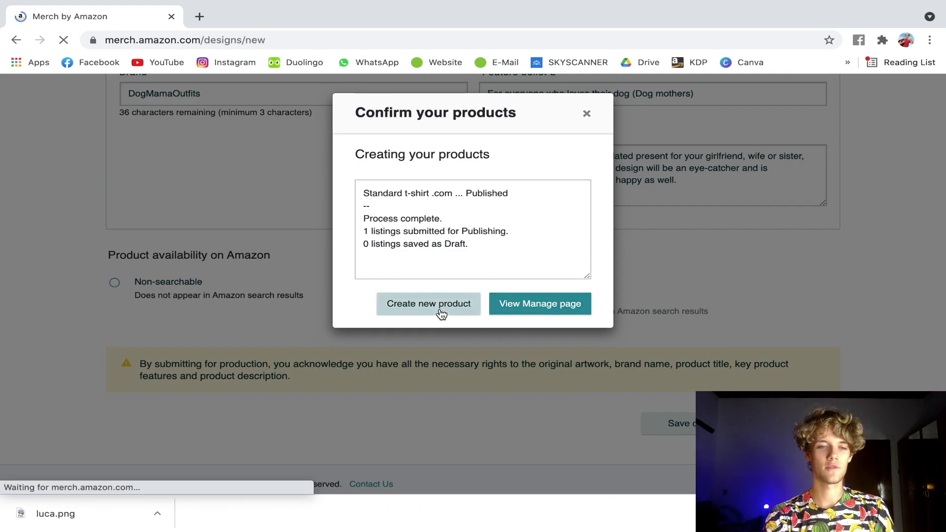